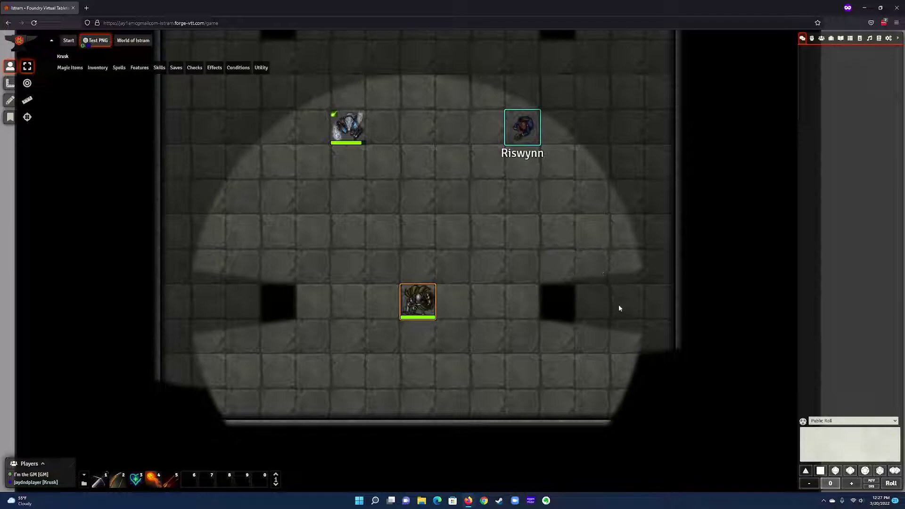
Open the character sheet of the Krusk token, reposition it and enlarge its window to show all proficiencies
{"action": "double_click", "coordinate": [416, 308]}
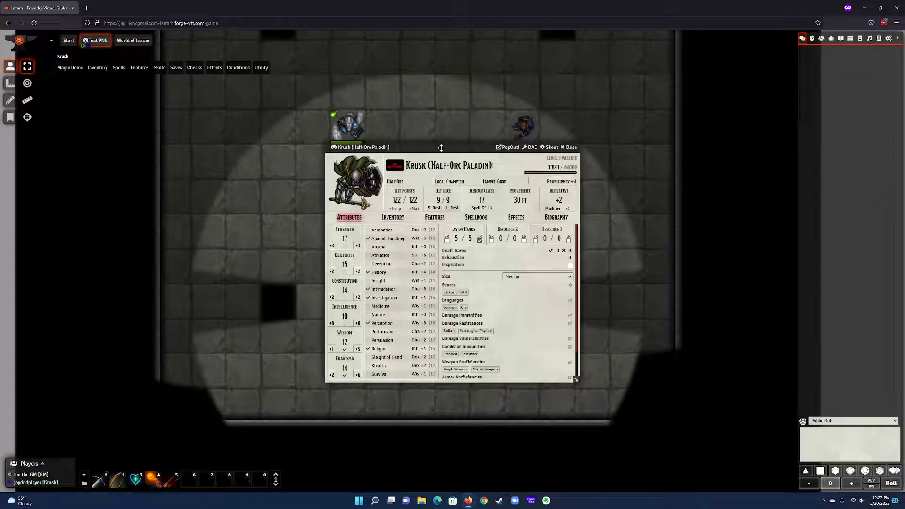
{"action": "left_click_drag", "start_coordinate": [443, 147], "coordinate": [408, 110]}
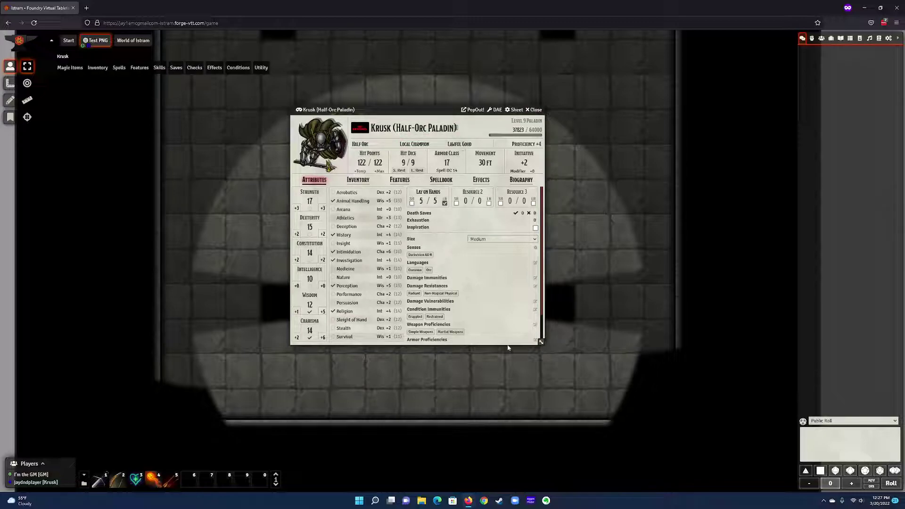
{"action": "left_click_drag", "start_coordinate": [541, 343], "coordinate": [561, 396]}
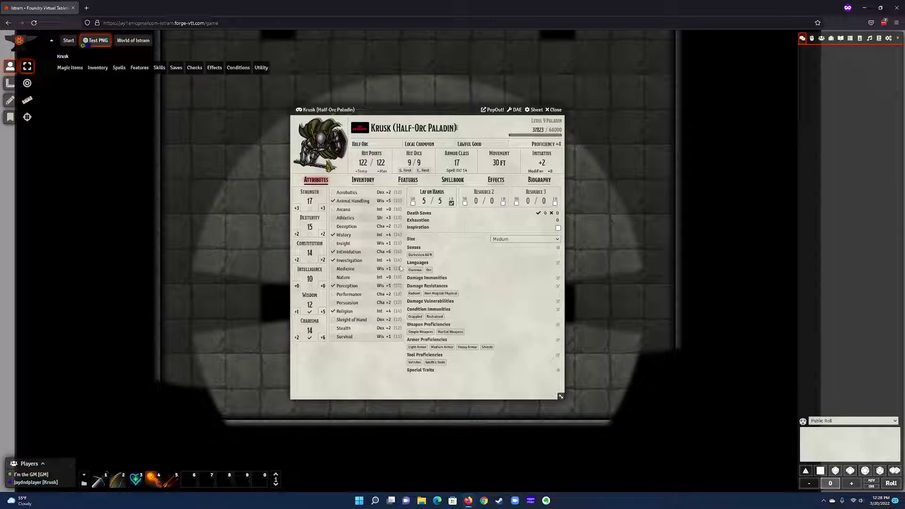
Switch Krusk's sheet type to the Tidy5e sheet, then reposition and enlarge the new sheet window
{"action": "left_click", "coordinate": [535, 113]}
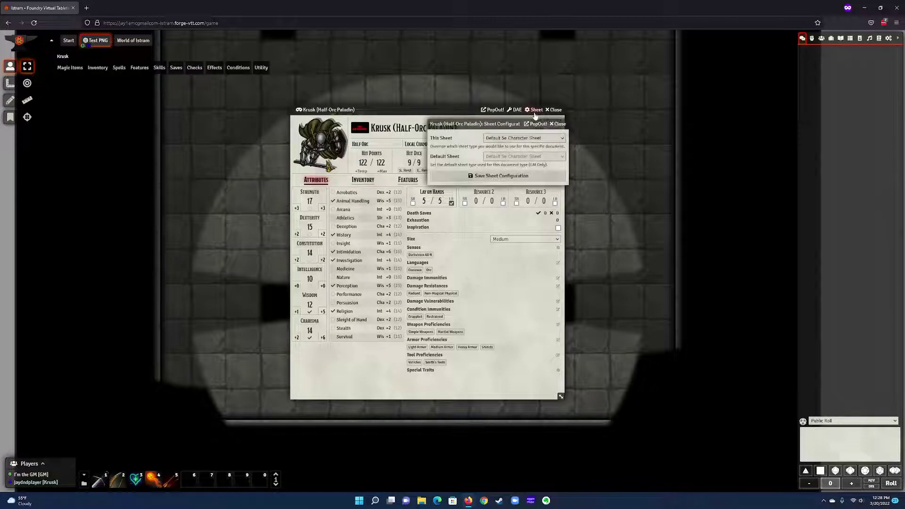
{"action": "left_click", "coordinate": [528, 138]}
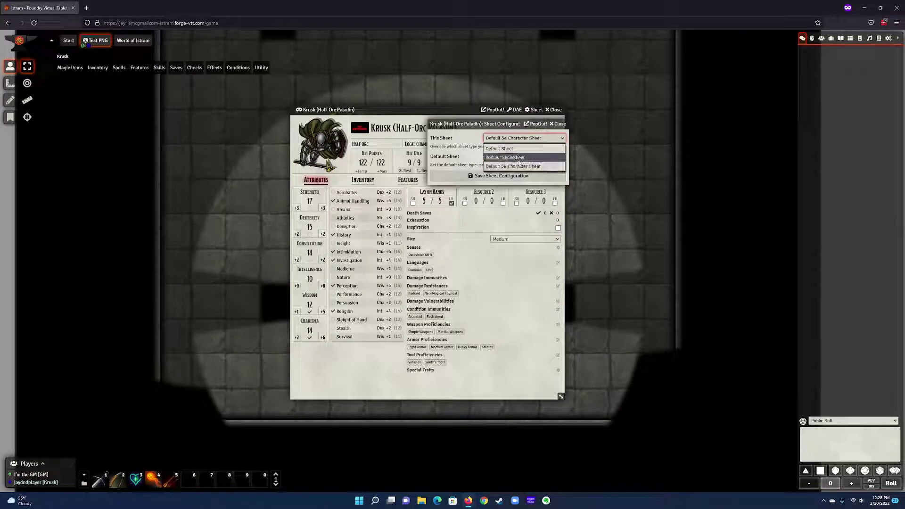
{"action": "left_click", "coordinate": [516, 158]}
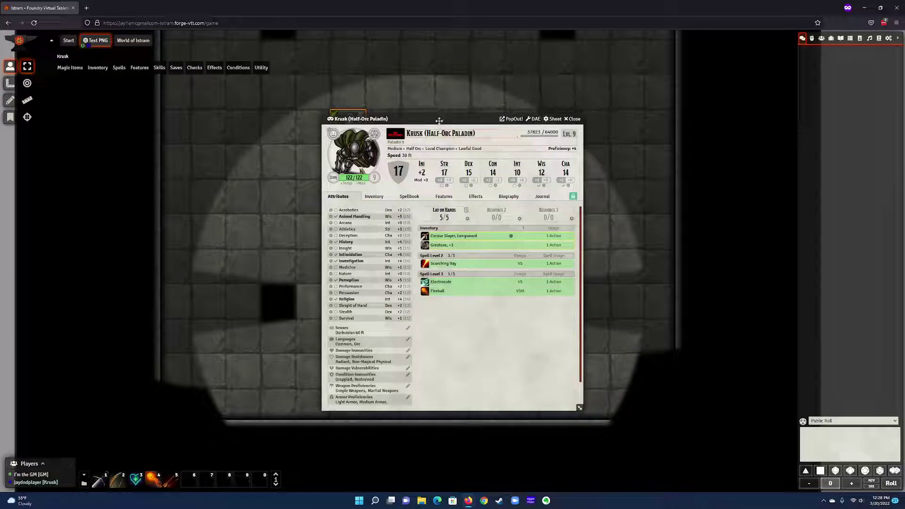
{"action": "left_click_drag", "start_coordinate": [439, 121], "coordinate": [425, 110]}
{"action": "left_click_drag", "start_coordinate": [566, 399], "coordinate": [589, 415]}
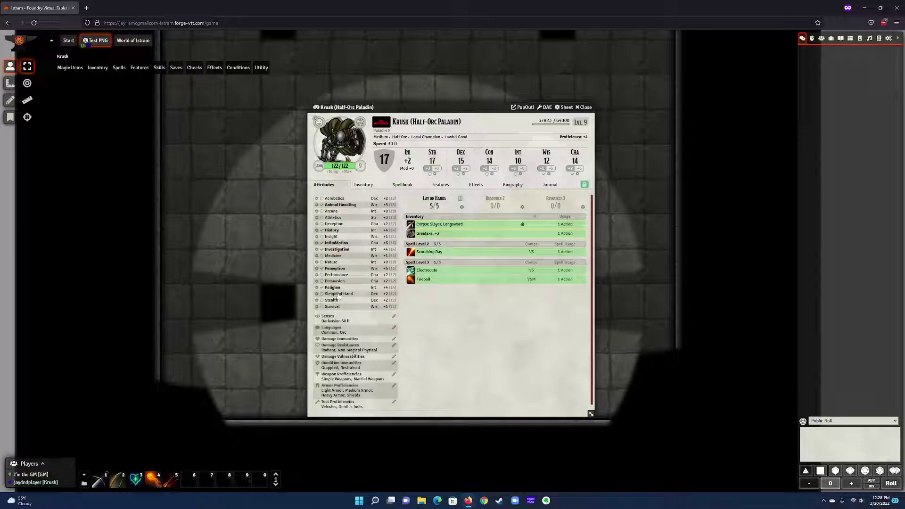
Examine the skills and proficiencies on Krusk's attributes page and the rest control at the portrait
{"action": "scroll", "coordinate": [348, 309], "scroll_direction": "down", "scroll_amount": 1}
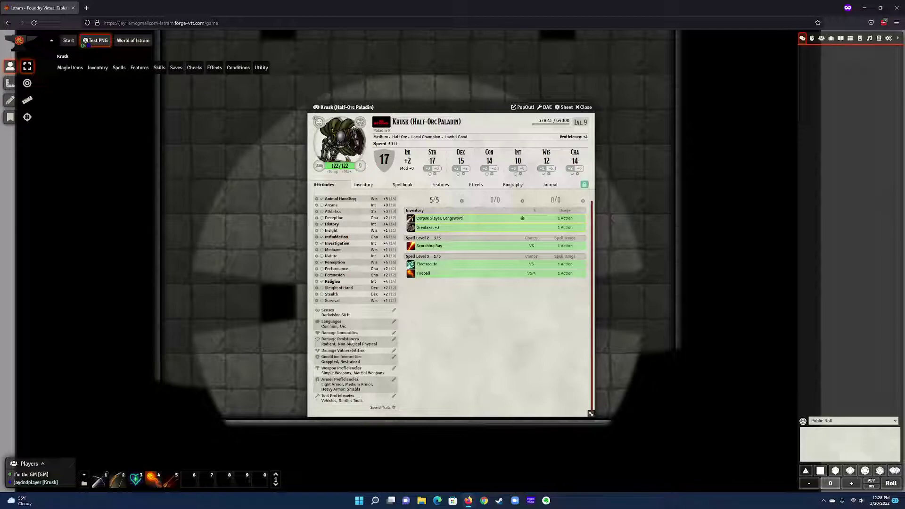
{"action": "scroll", "coordinate": [353, 342], "scroll_direction": "up", "scroll_amount": 1}
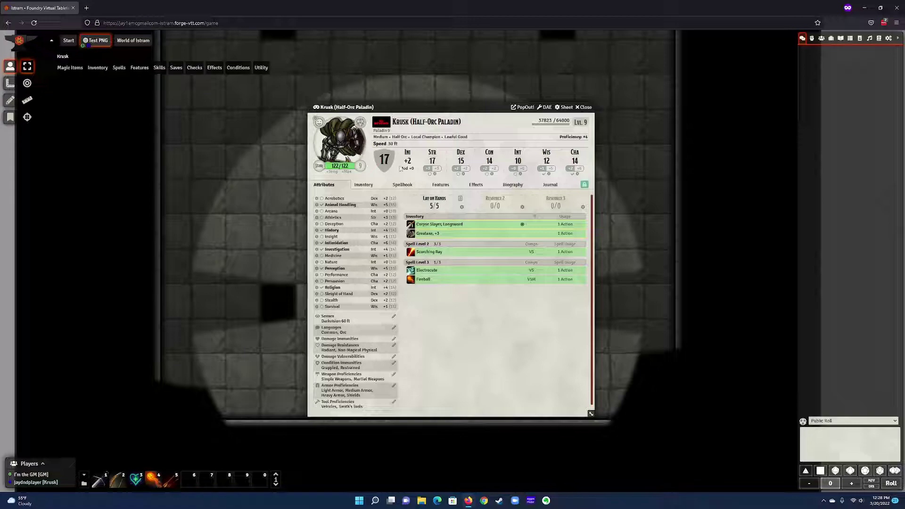
{"action": "mouse_move", "coordinate": [325, 127]}
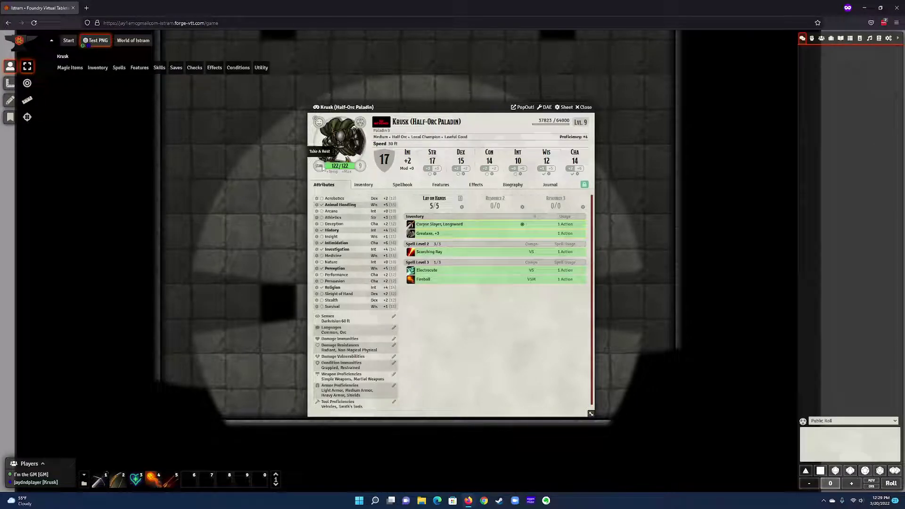
{"action": "mouse_move", "coordinate": [320, 168]}
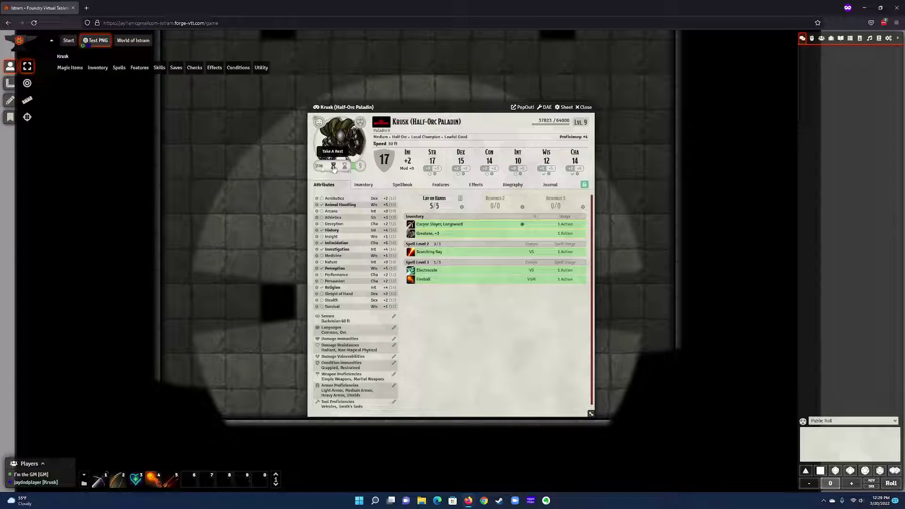
View Krusk's hit dice adjustment options without changing them, and toggle inspiration on and back off
{"action": "left_click", "coordinate": [362, 167]}
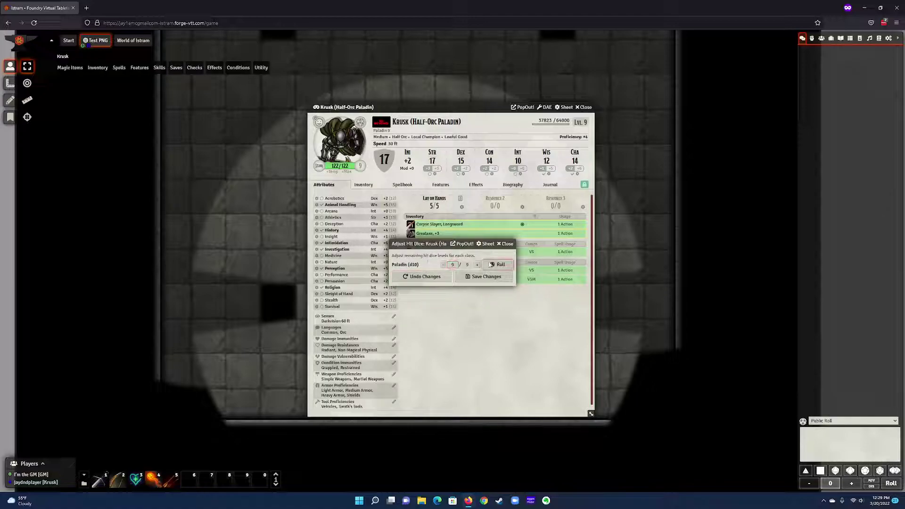
{"action": "left_click", "coordinate": [507, 247]}
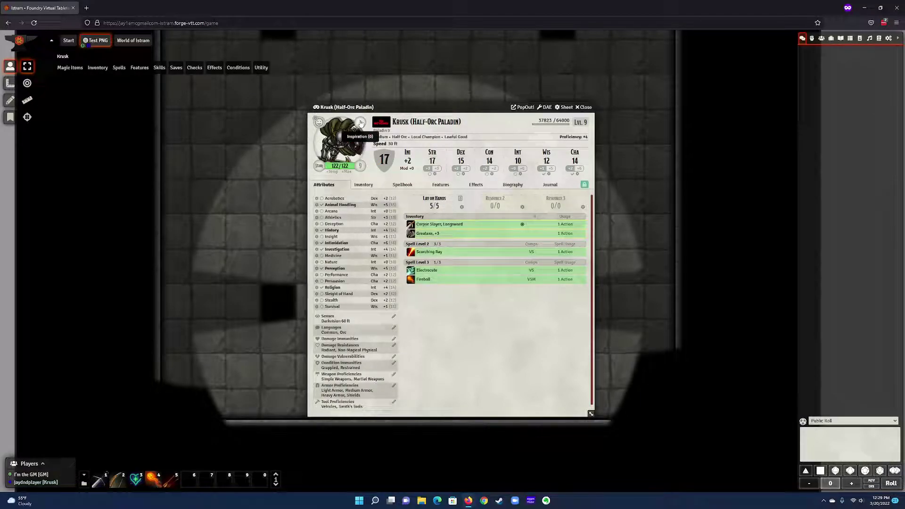
{"action": "left_click", "coordinate": [361, 122]}
{"action": "left_click", "coordinate": [362, 123]}
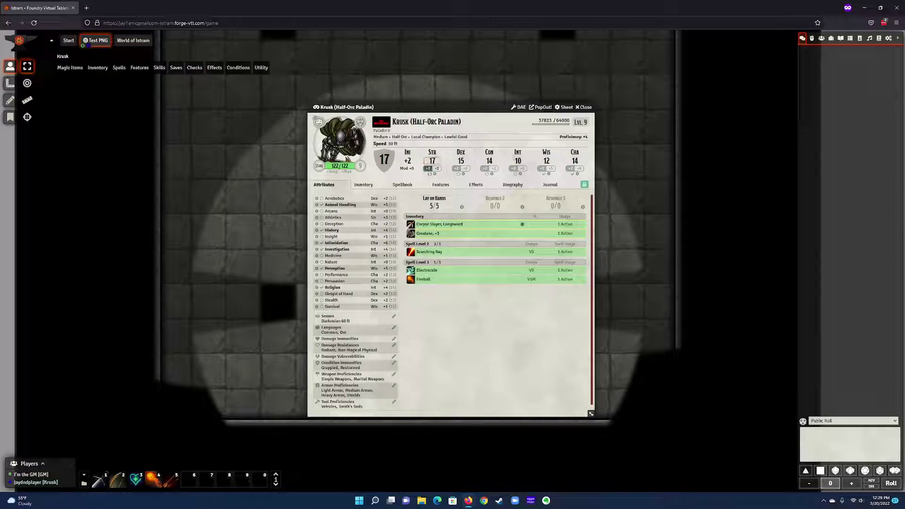
Roll a Strength ability check and a Strength saving throw for Krusk
{"action": "left_click", "coordinate": [432, 152]}
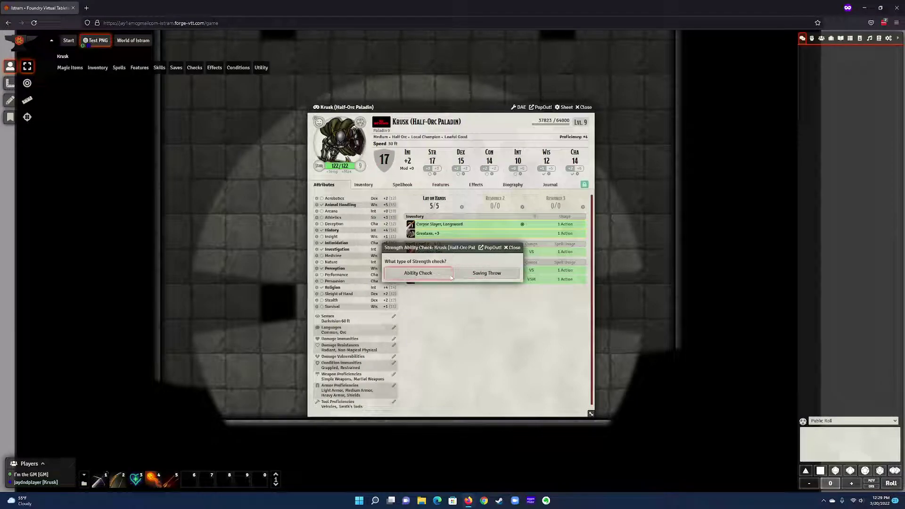
{"action": "left_click", "coordinate": [514, 247]}
{"action": "mouse_move", "coordinate": [159, 68]}
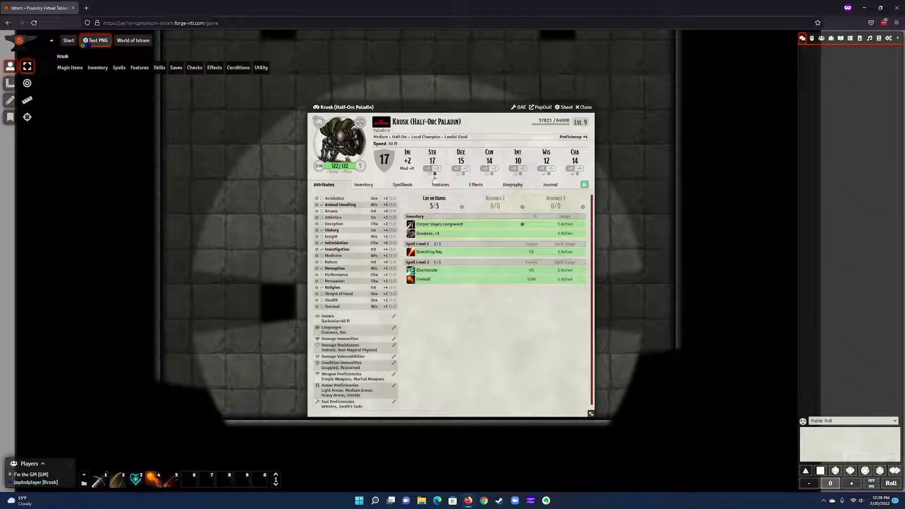
{"action": "mouse_move", "coordinate": [434, 173]}
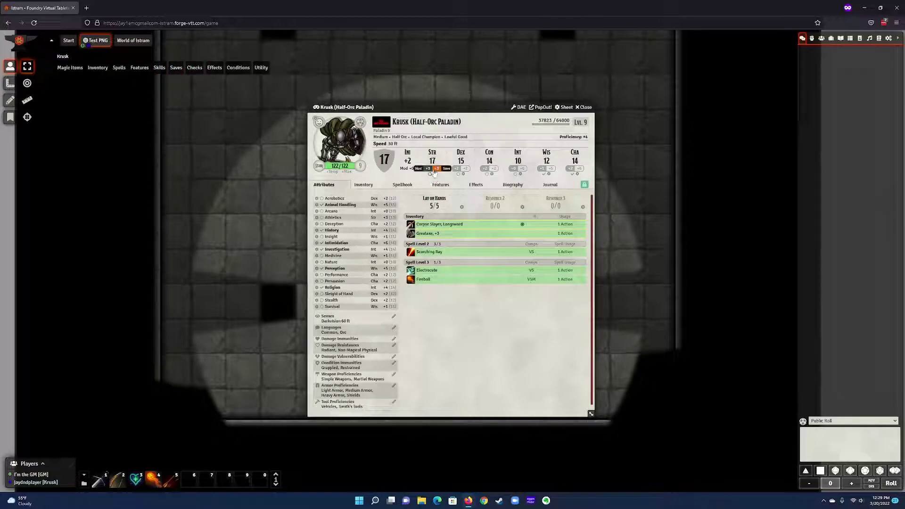
{"action": "left_click", "coordinate": [429, 170]}
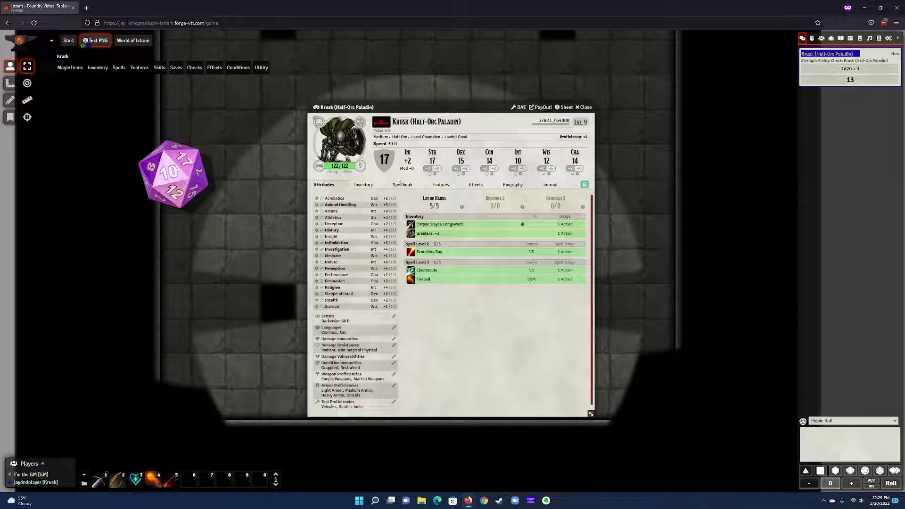
{"action": "mouse_move", "coordinate": [430, 171]}
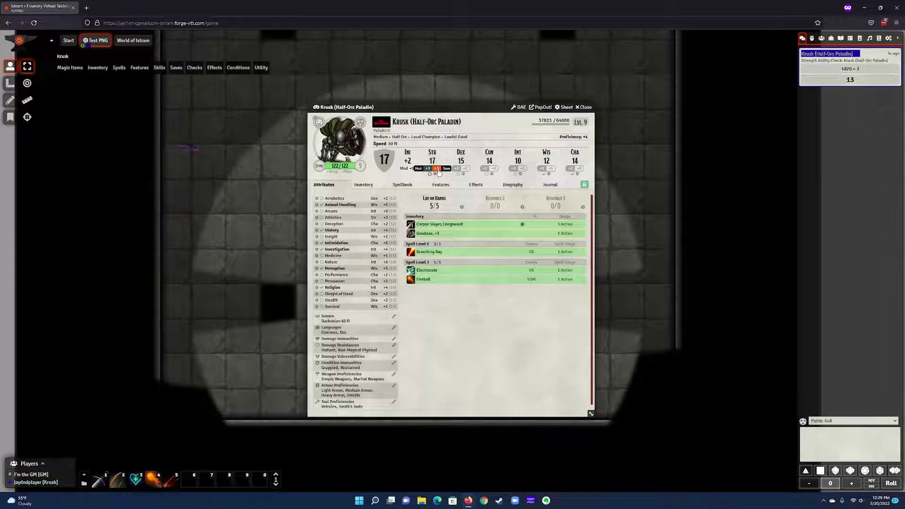
{"action": "left_click", "coordinate": [437, 169]}
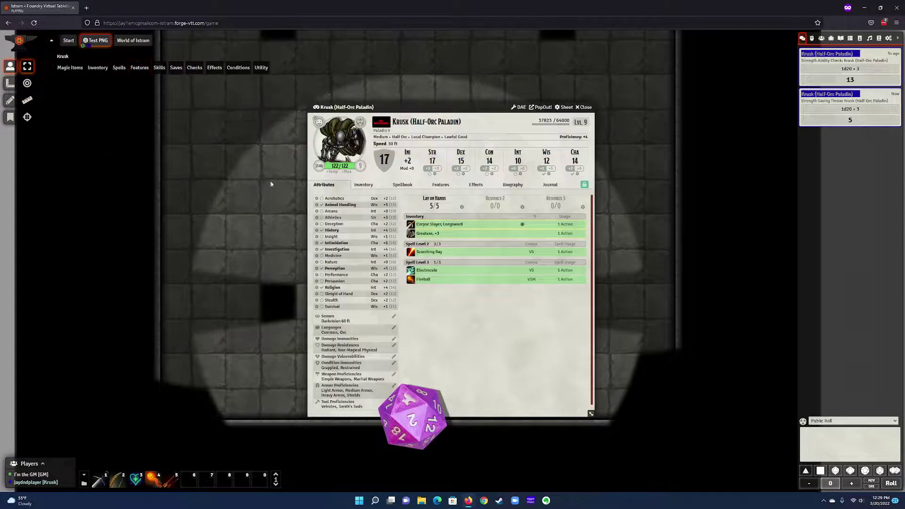
{"action": "mouse_move", "coordinate": [437, 171]}
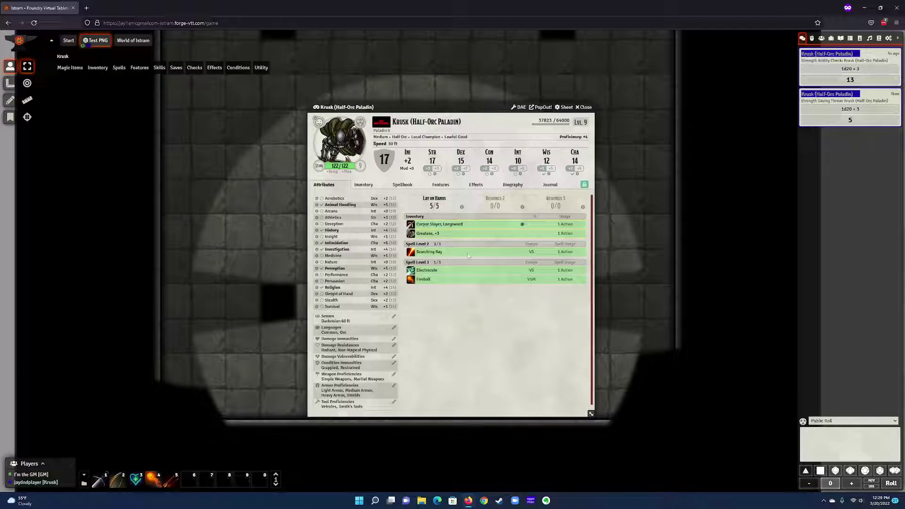
Open Krusk's inventory and preview the item cards of the listed weapons
{"action": "left_click", "coordinate": [369, 188]}
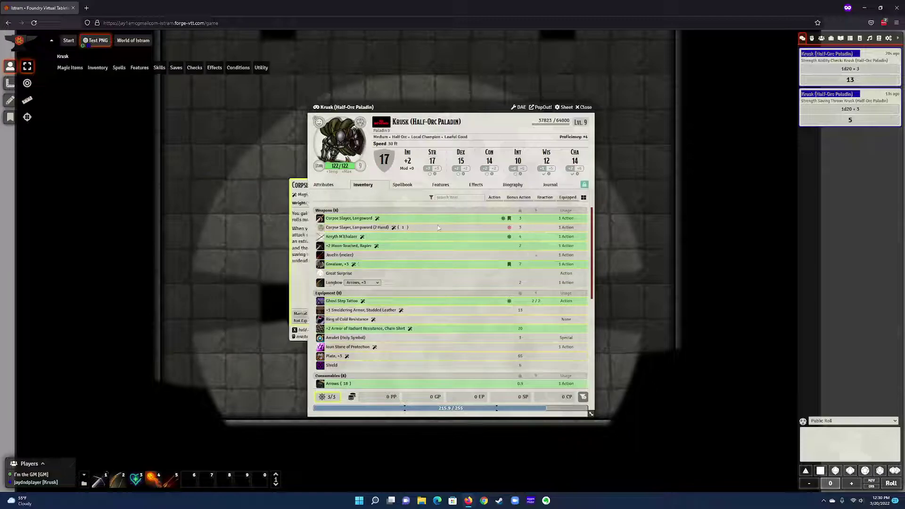
{"action": "mouse_move", "coordinate": [443, 220]}
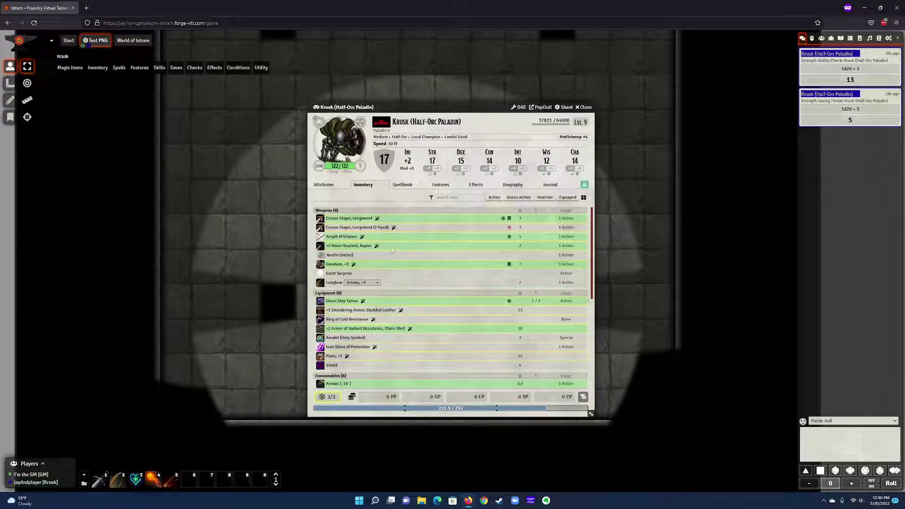
{"action": "mouse_move", "coordinate": [360, 223]}
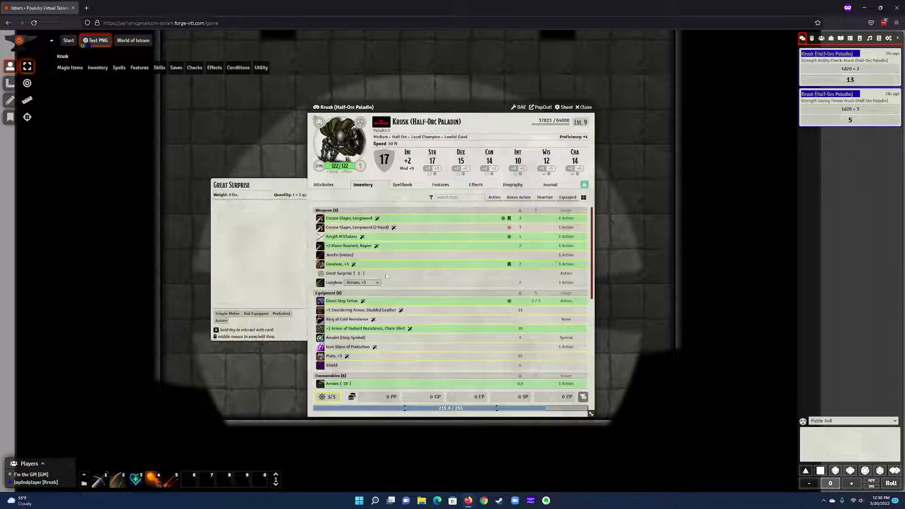
{"action": "mouse_move", "coordinate": [334, 284]}
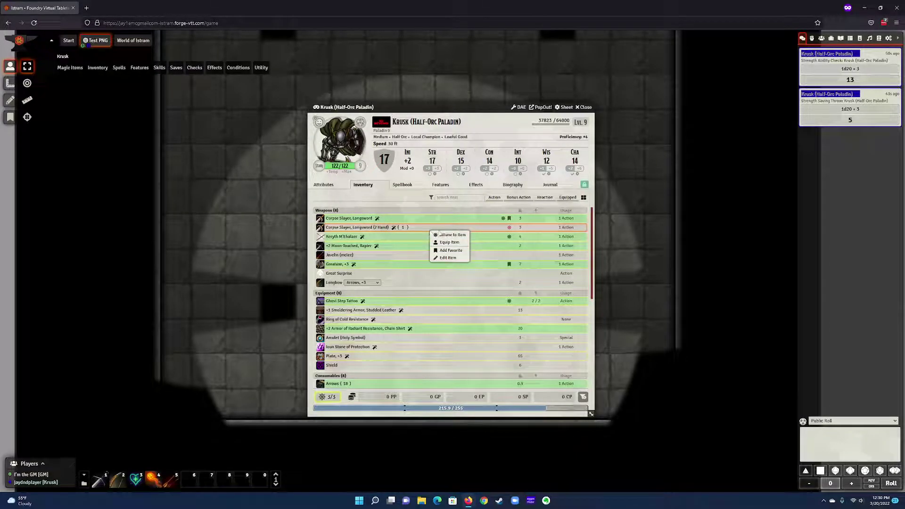
Equip the Corpse Slayer, Longsword (2 Hand) and unequip it again
{"action": "left_click", "coordinate": [449, 242]}
{"action": "mouse_move", "coordinate": [455, 260]}
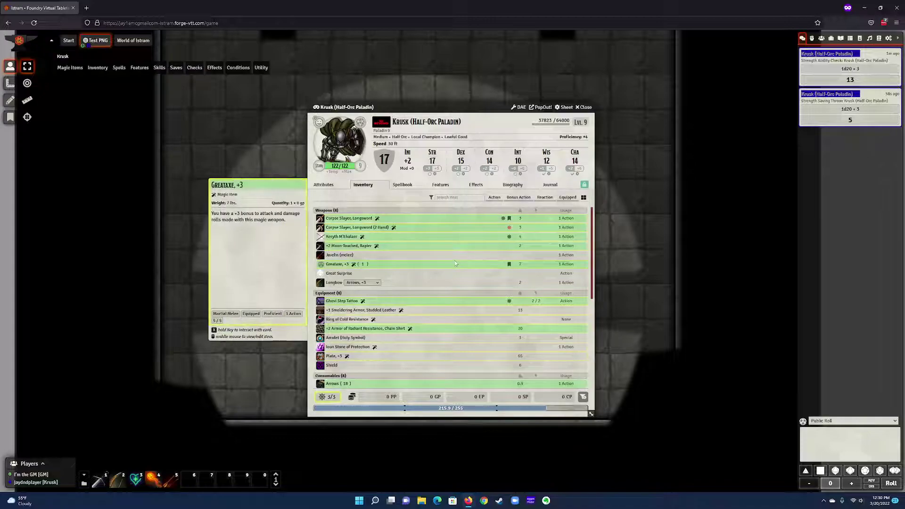
{"action": "mouse_move", "coordinate": [509, 230]}
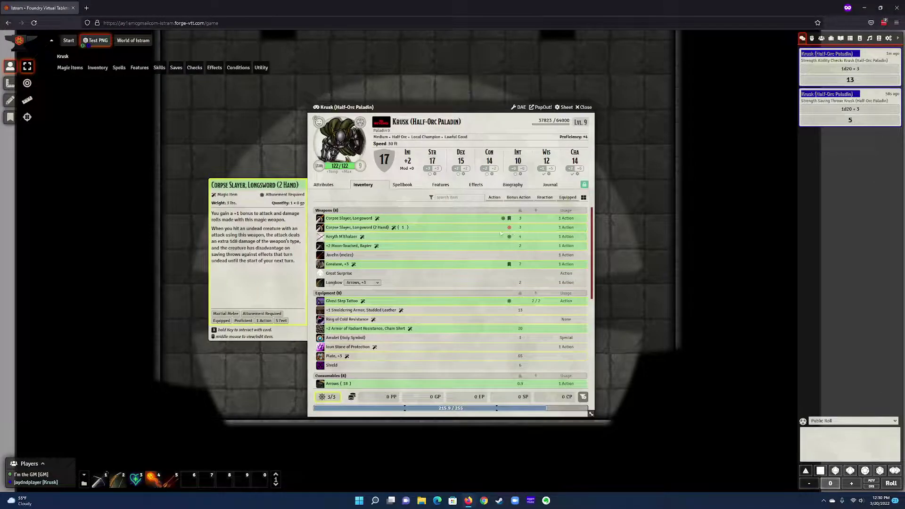
{"action": "right_click", "coordinate": [424, 228]}
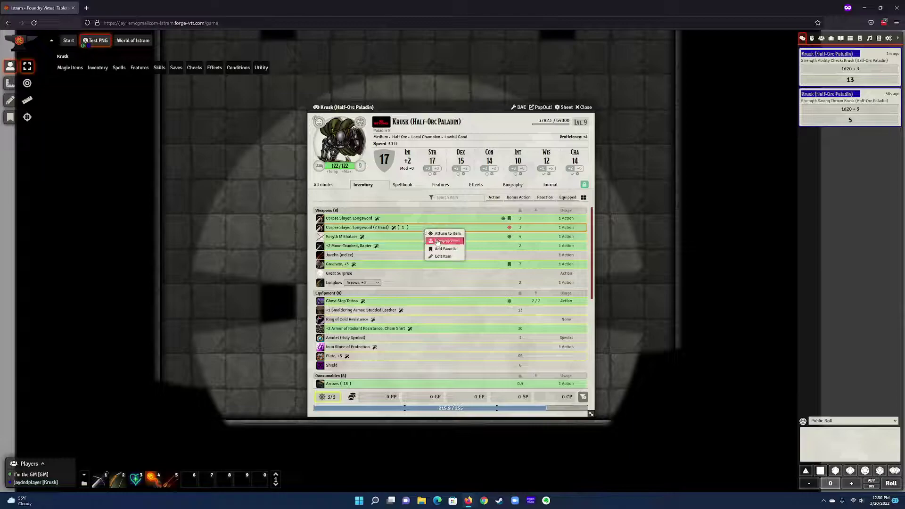
{"action": "left_click", "coordinate": [439, 242]}
{"action": "mouse_move", "coordinate": [441, 243]}
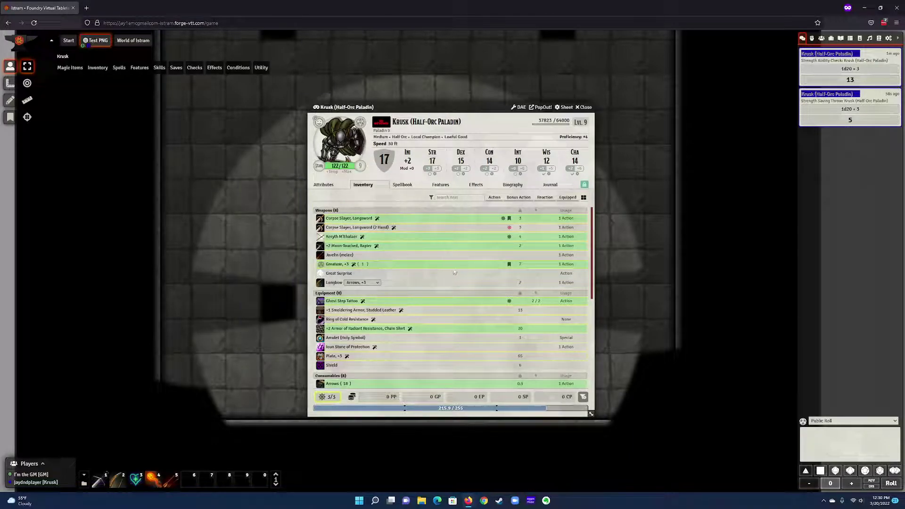
Look through the inventory's item sections and their markers, and check the favorites shown on the attributes page
{"action": "mouse_move", "coordinate": [500, 260]}
{"action": "mouse_move", "coordinate": [502, 219]}
{"action": "mouse_move", "coordinate": [503, 325]}
{"action": "mouse_move", "coordinate": [475, 323]}
{"action": "scroll", "coordinate": [474, 325], "scroll_direction": "down", "scroll_amount": 5}
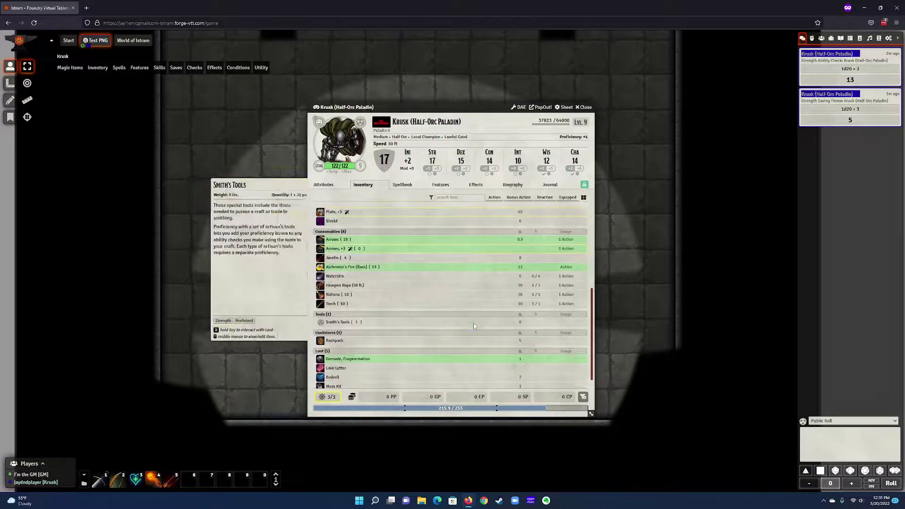
{"action": "scroll", "coordinate": [472, 325], "scroll_direction": "up", "scroll_amount": 5}
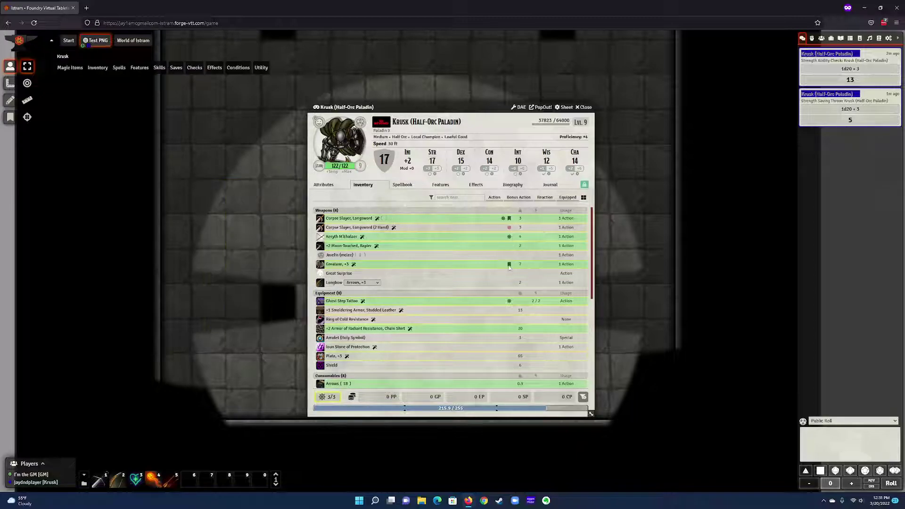
{"action": "left_click", "coordinate": [326, 186]}
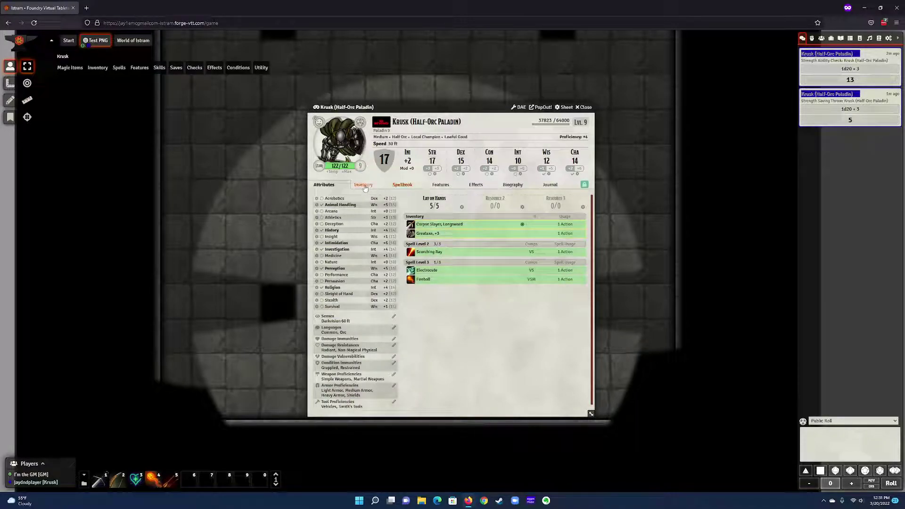
Add the weapon directly below Corpse Slayer, Longsword (2 Hand) to the favorites and show the attributes page
{"action": "left_click", "coordinate": [364, 185]}
{"action": "right_click", "coordinate": [460, 240]}
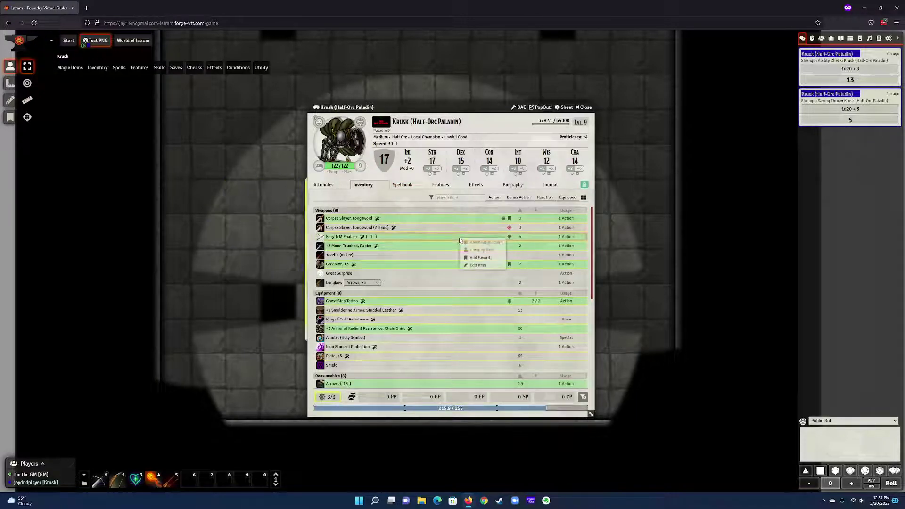
{"action": "left_click", "coordinate": [480, 258]}
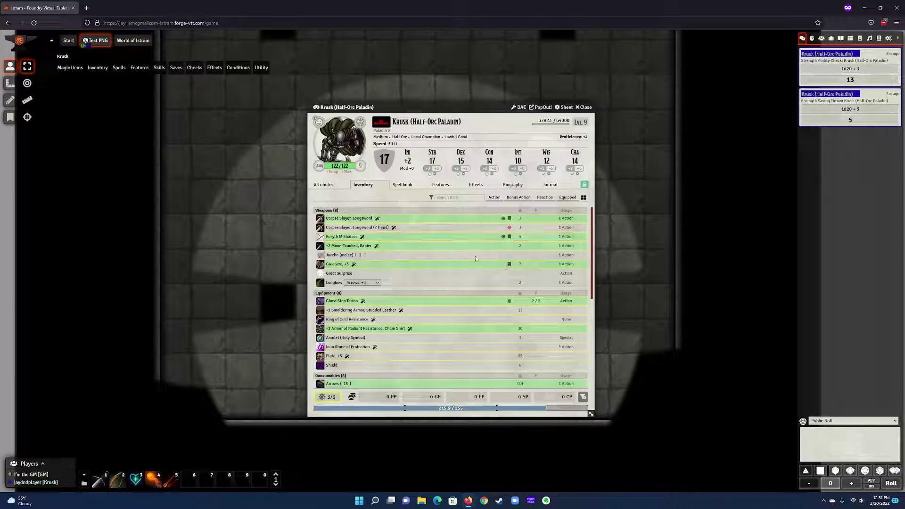
{"action": "left_click", "coordinate": [324, 185]}
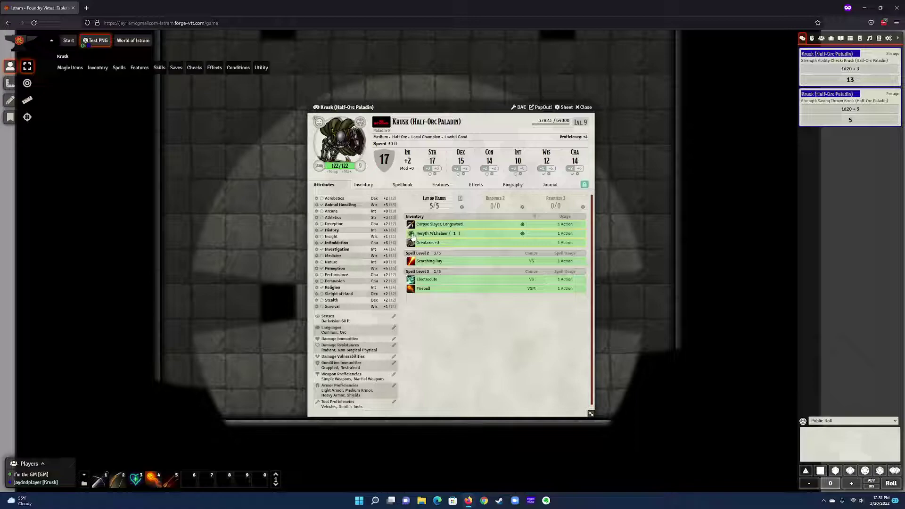
Use the Keryth M'Ehalaer staff from Krusk's favorites and go back to the inventory
{"action": "left_click", "coordinate": [412, 237]}
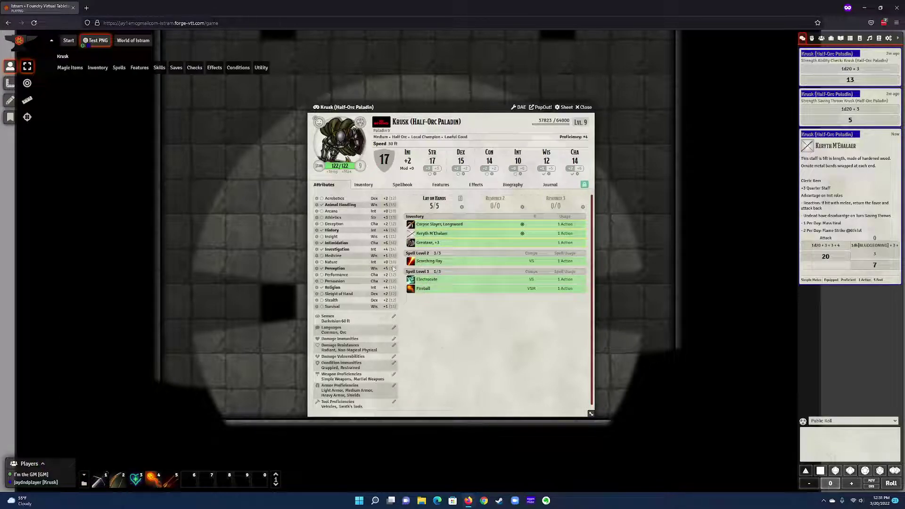
{"action": "left_click", "coordinate": [364, 185]}
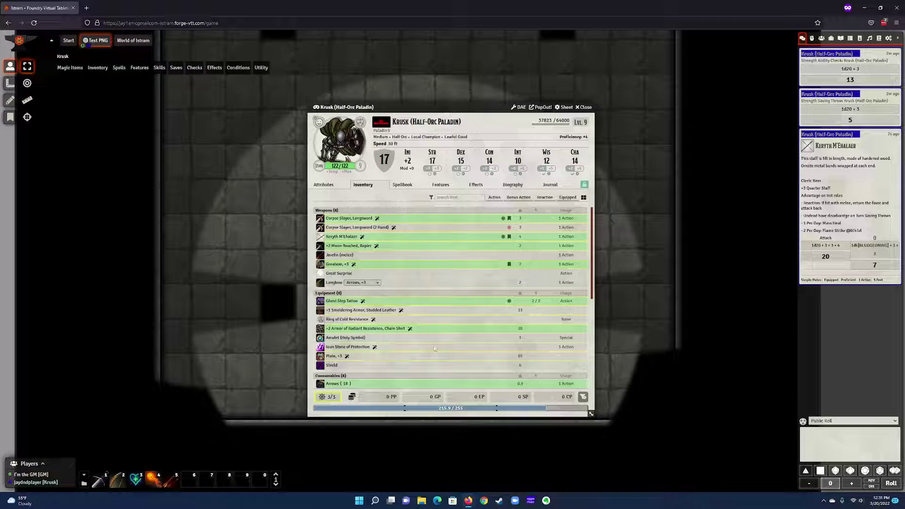
Open Krusk's spellbook and examine the spell levels, favorite markers, spell cards and the magic item spells listed at the end
{"action": "left_click", "coordinate": [403, 185]}
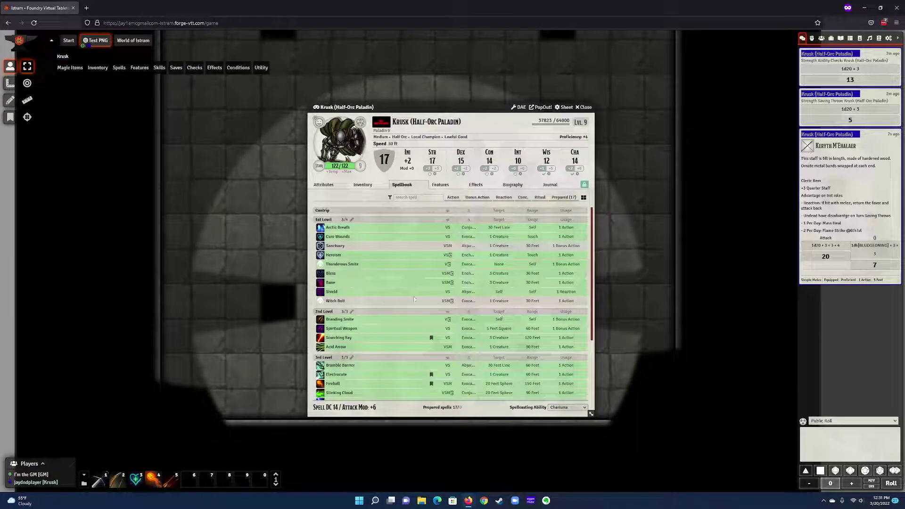
{"action": "scroll", "coordinate": [414, 288], "scroll_direction": "down", "scroll_amount": 1}
{"action": "mouse_move", "coordinate": [415, 290]}
{"action": "scroll", "coordinate": [415, 288], "scroll_direction": "up", "scroll_amount": 2}
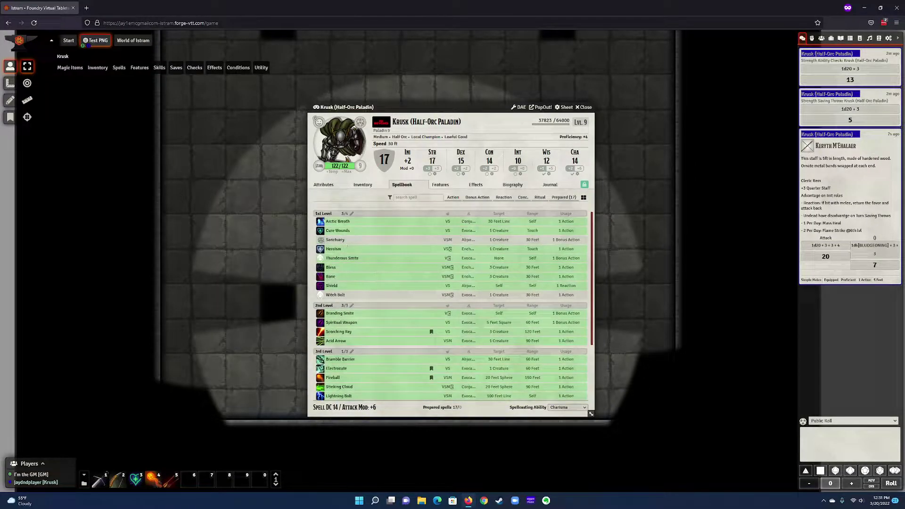
{"action": "mouse_move", "coordinate": [409, 263]}
{"action": "mouse_move", "coordinate": [352, 263]}
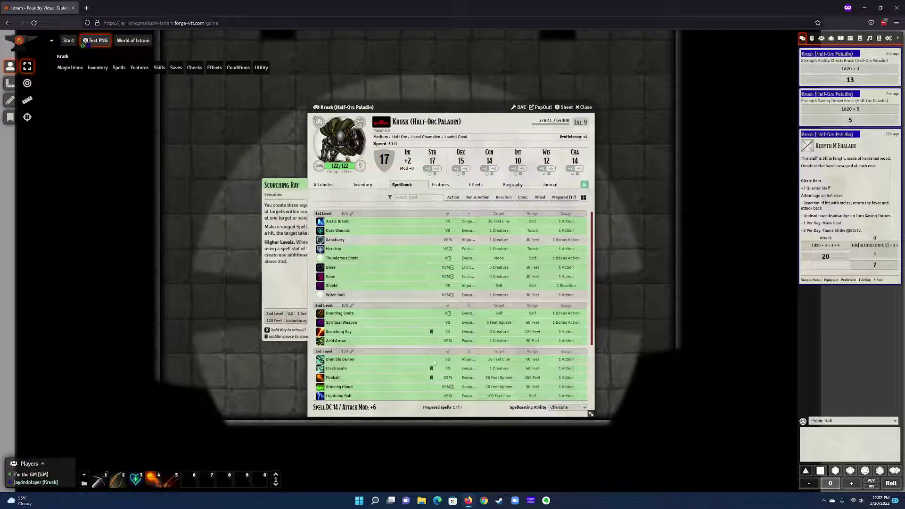
{"action": "mouse_move", "coordinate": [431, 372]}
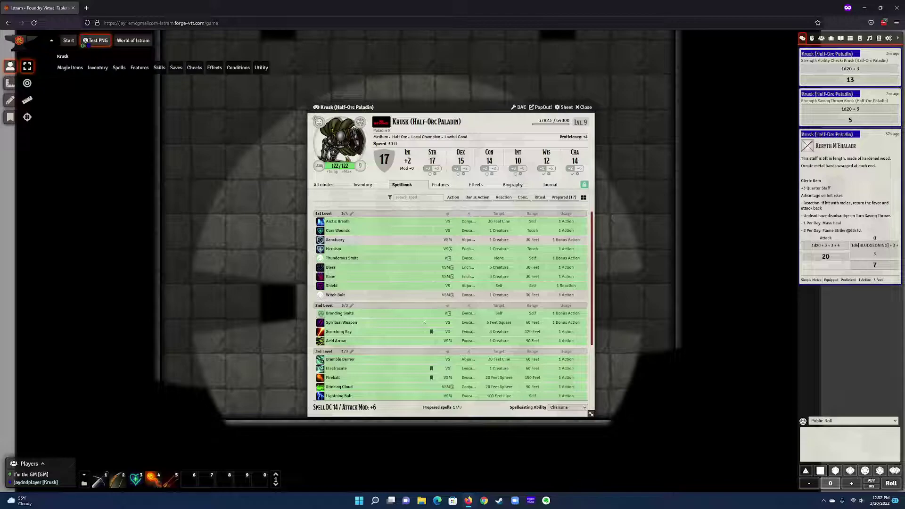
{"action": "mouse_move", "coordinate": [424, 320]}
{"action": "scroll", "coordinate": [423, 318], "scroll_direction": "down", "scroll_amount": 2}
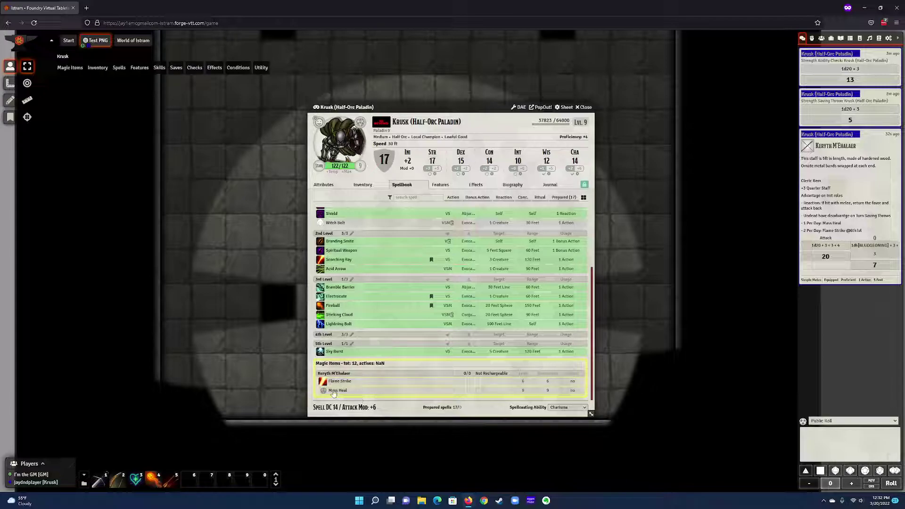
{"action": "mouse_move", "coordinate": [60, 73]}
{"action": "scroll", "coordinate": [418, 301], "scroll_direction": "up", "scroll_amount": 3}
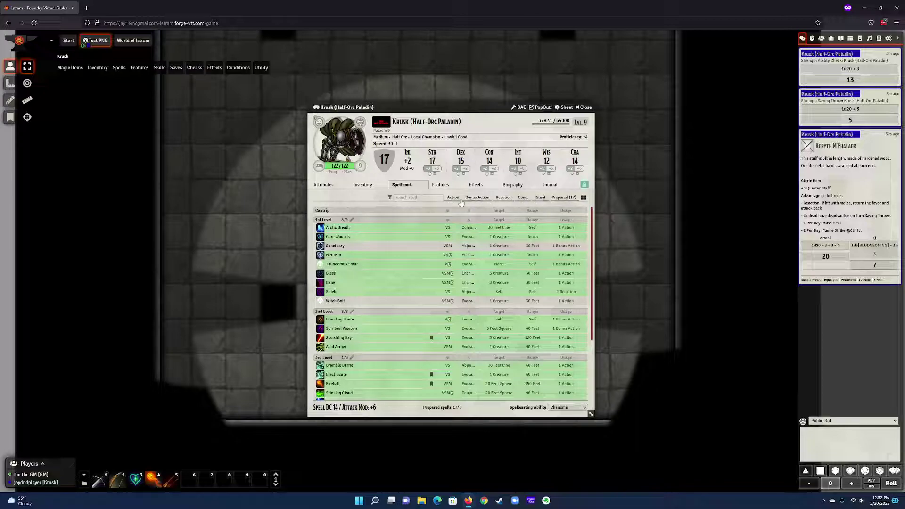
Filter the spellbook by reaction, bonus action and ritual in turn, clearing each filter again
{"action": "left_click", "coordinate": [505, 199]}
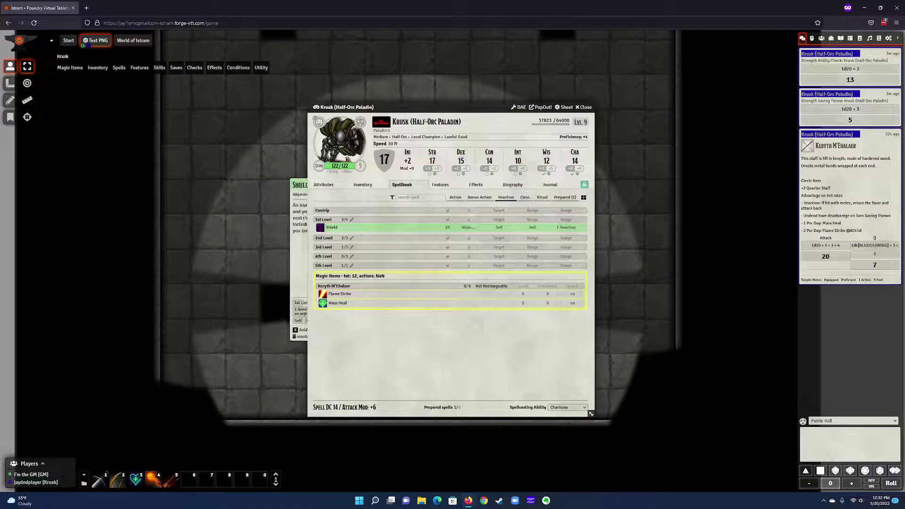
{"action": "left_click", "coordinate": [506, 198]}
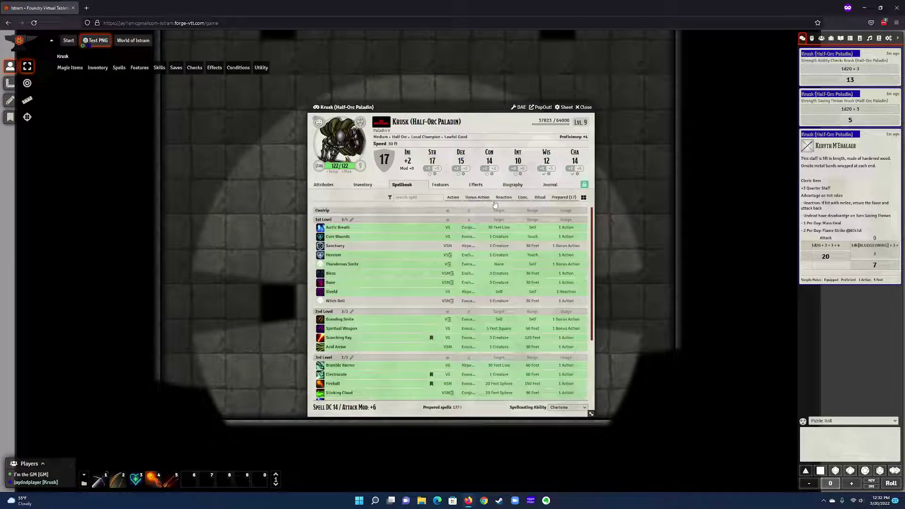
{"action": "left_click", "coordinate": [476, 198]}
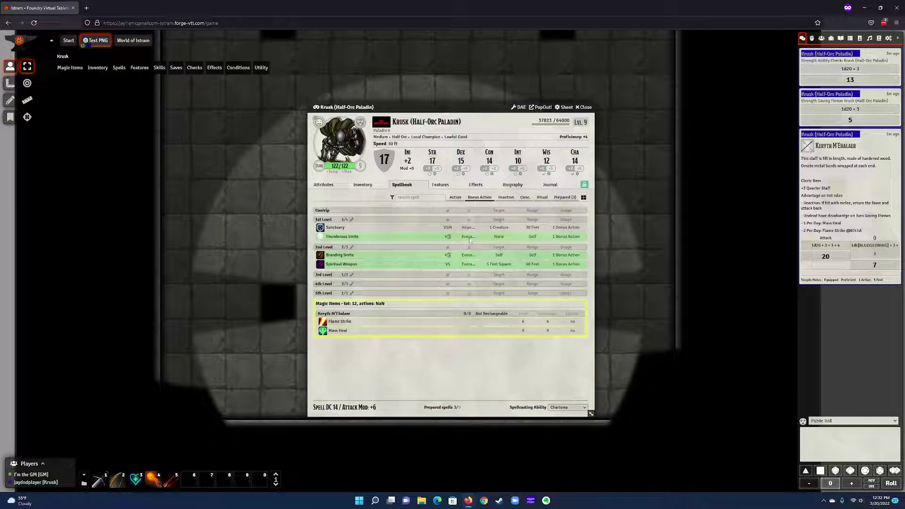
{"action": "left_click", "coordinate": [481, 201]}
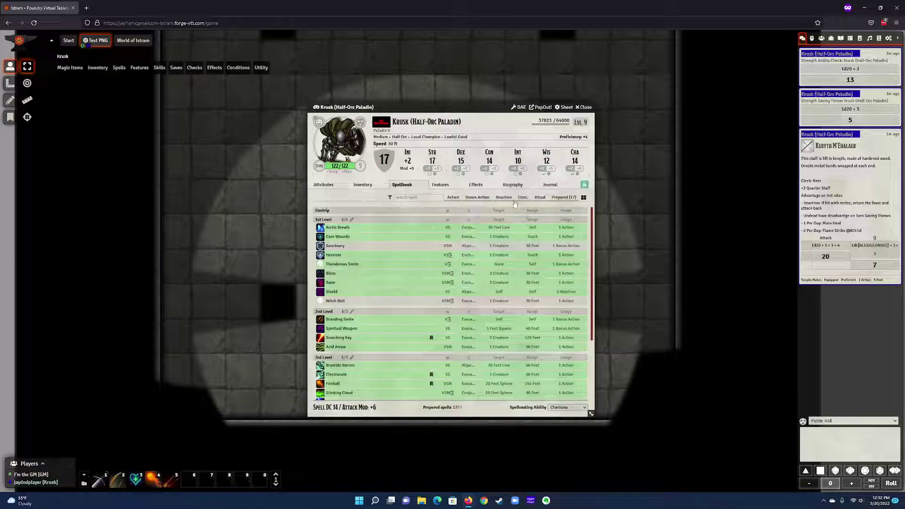
{"action": "left_click", "coordinate": [541, 201]}
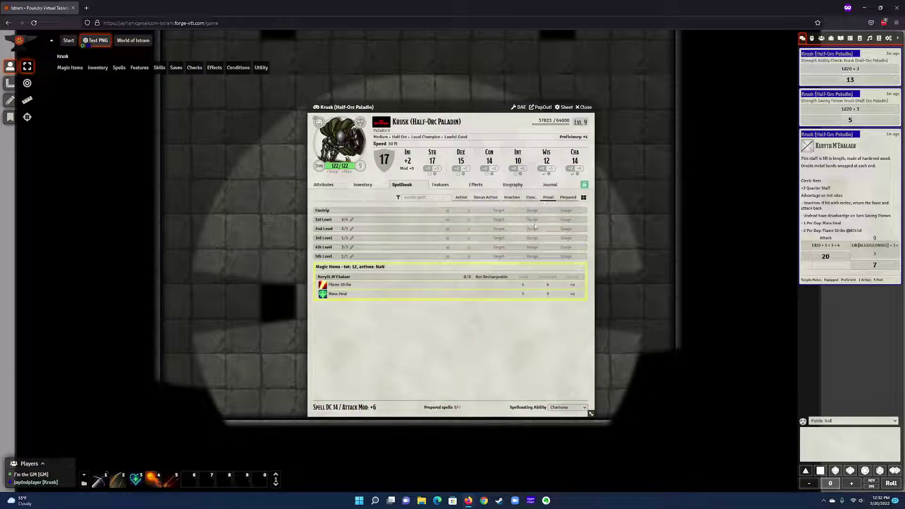
{"action": "left_click", "coordinate": [549, 202]}
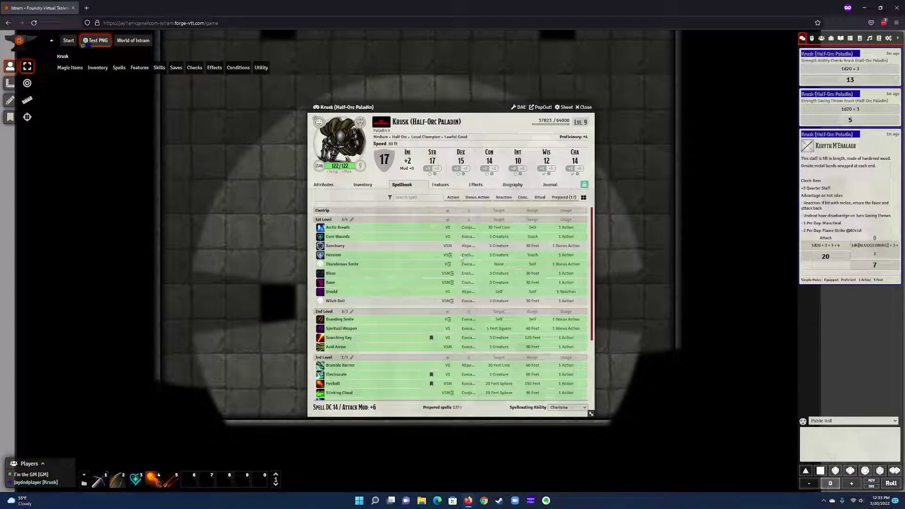
Look through Krusk's features and biography pages and open the Background/Biography text for editing
{"action": "left_click", "coordinate": [448, 185]}
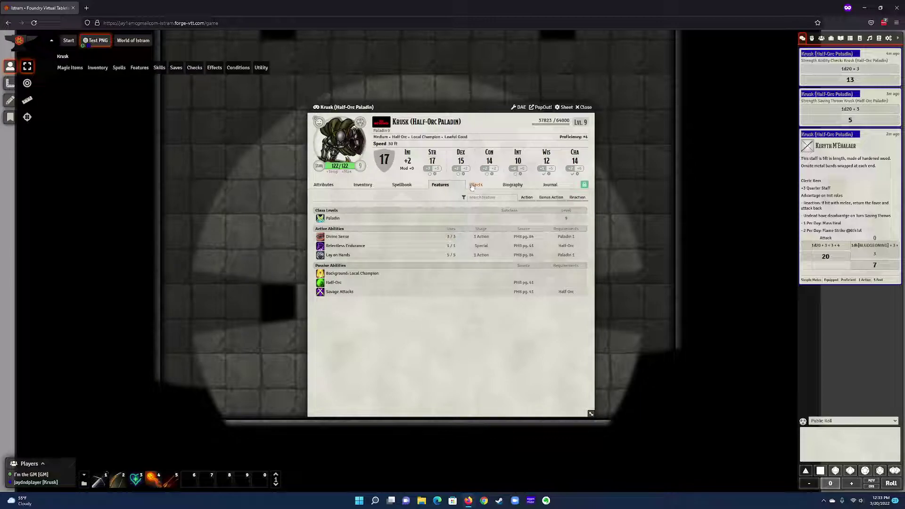
{"action": "left_click", "coordinate": [513, 187]}
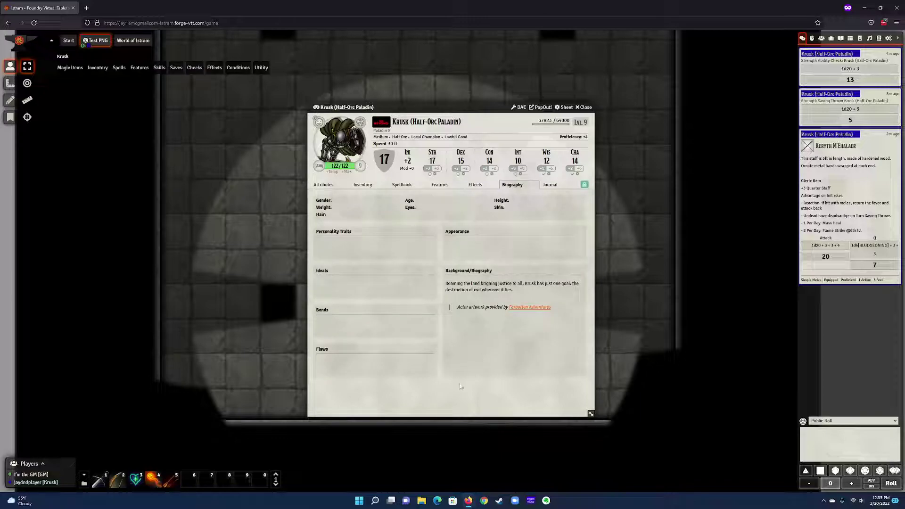
{"action": "left_click", "coordinate": [375, 213]}
{"action": "left_click", "coordinate": [581, 273]}
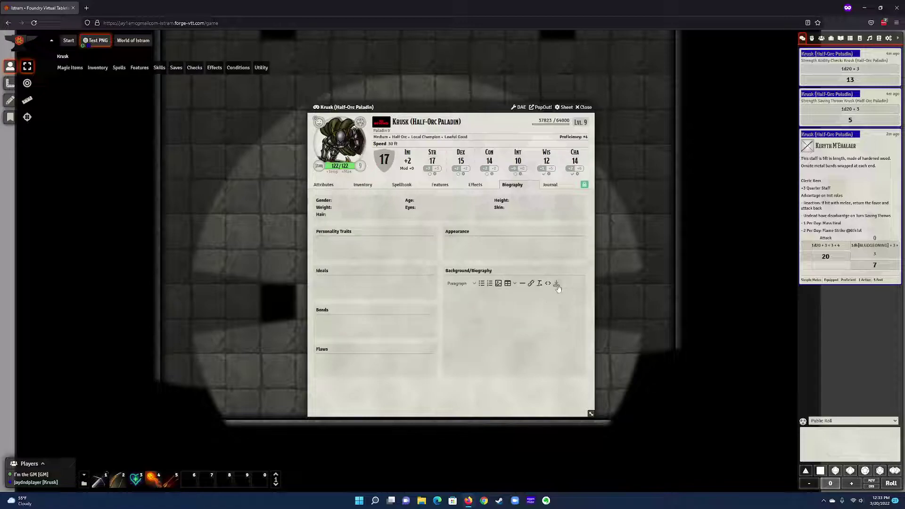
{"action": "left_click", "coordinate": [535, 324]}
{"action": "type", "text": "Roaming the land brigning justice to all, Krusk has just one goal: the destruction of evil wherever it lies. Actor artwork provided by Forgotten Adventures"}
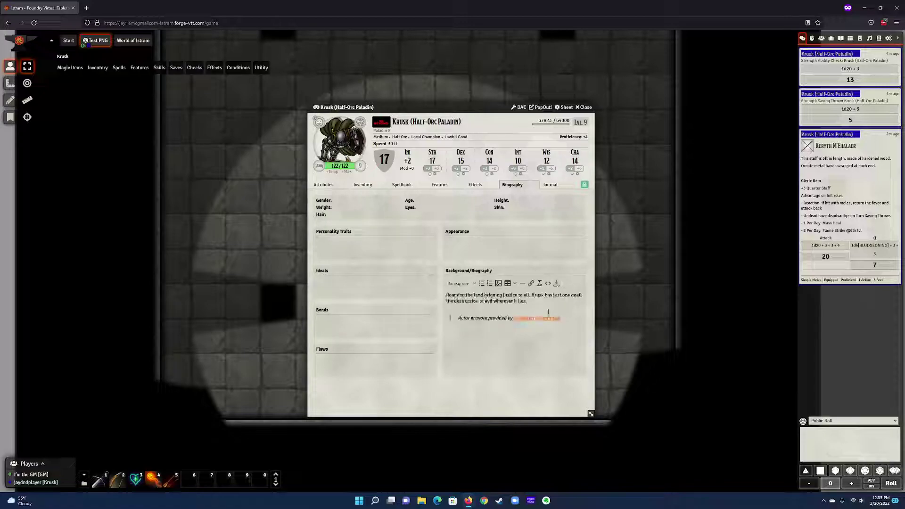
{"action": "left_click", "coordinate": [546, 311]}
Add the entry "Gringo thje great" to Persons of Interest in Krusk's journal and save it
{"action": "left_click", "coordinate": [548, 186]}
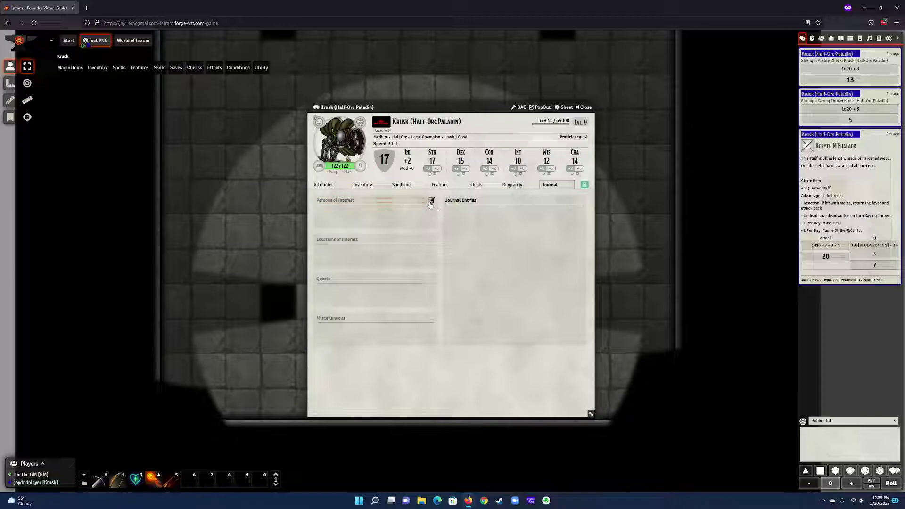
{"action": "left_click", "coordinate": [431, 201]}
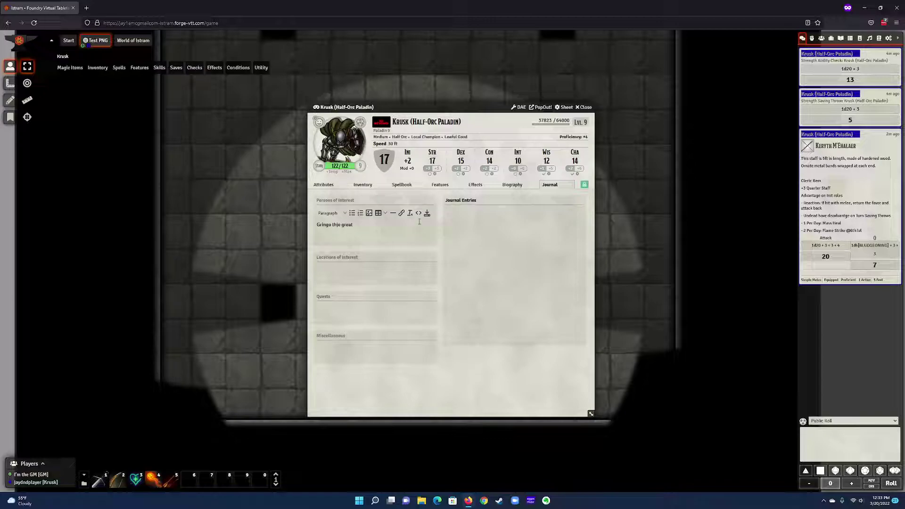
{"action": "left_click", "coordinate": [427, 213]}
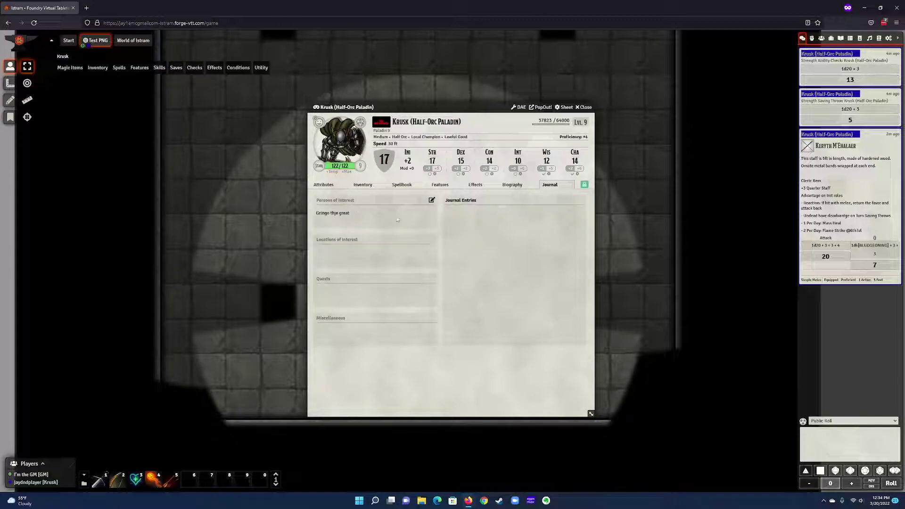
Return to Krusk's attributes page and switch this sheet to the Default 5e Character Sheet, saving the configuration
{"action": "left_click", "coordinate": [324, 186]}
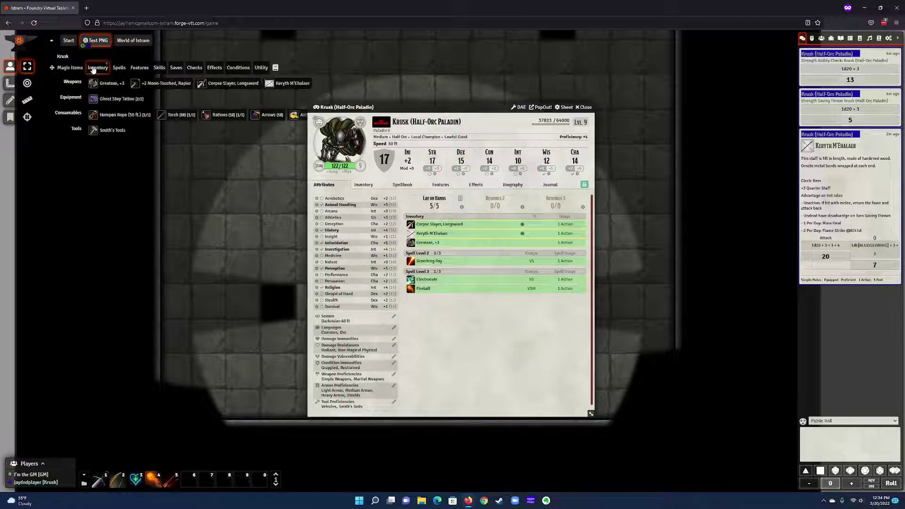
{"action": "mouse_move", "coordinate": [198, 72]}
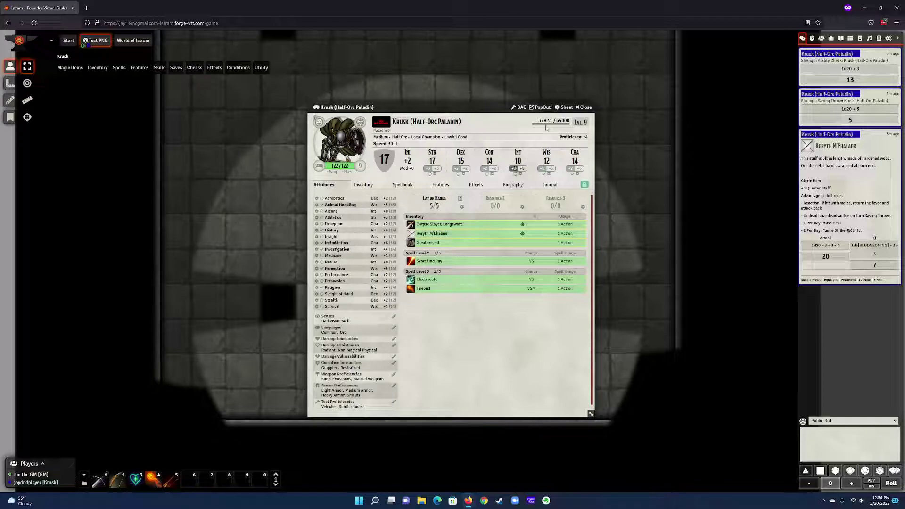
{"action": "left_click", "coordinate": [566, 108]}
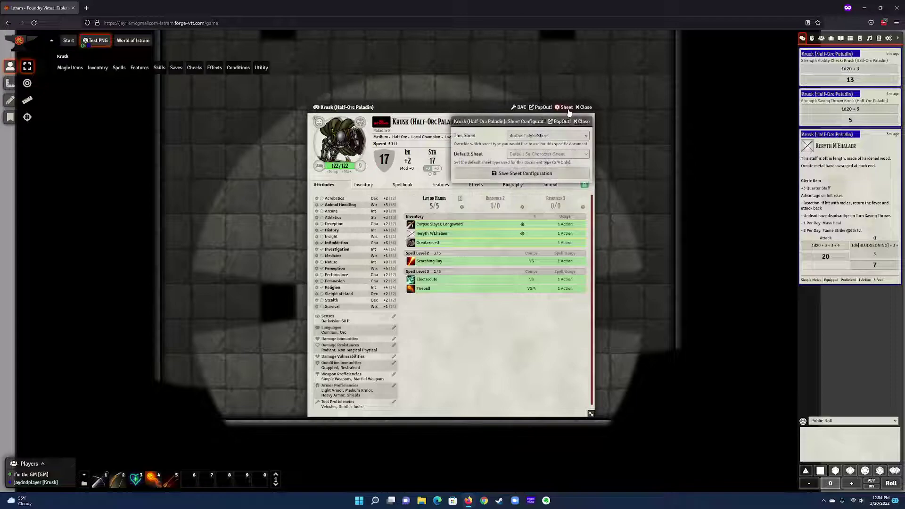
{"action": "left_click", "coordinate": [546, 136]}
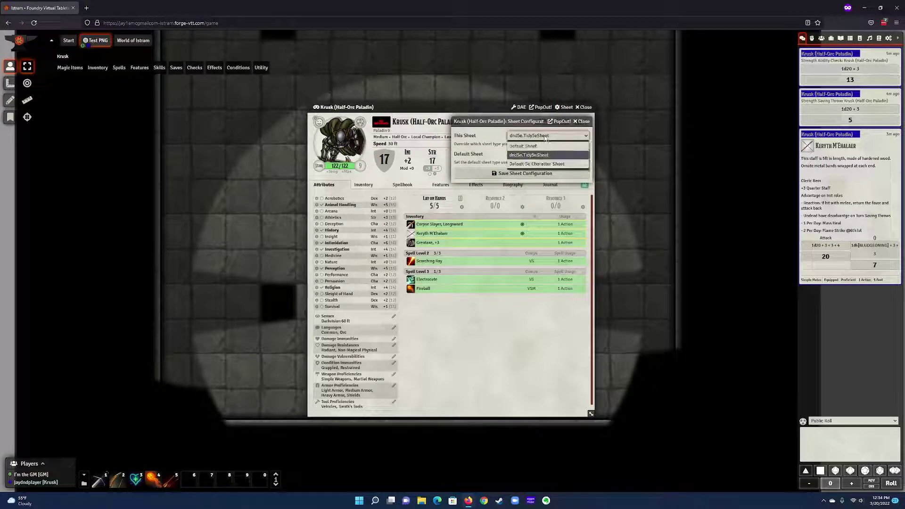
{"action": "left_click", "coordinate": [546, 164]}
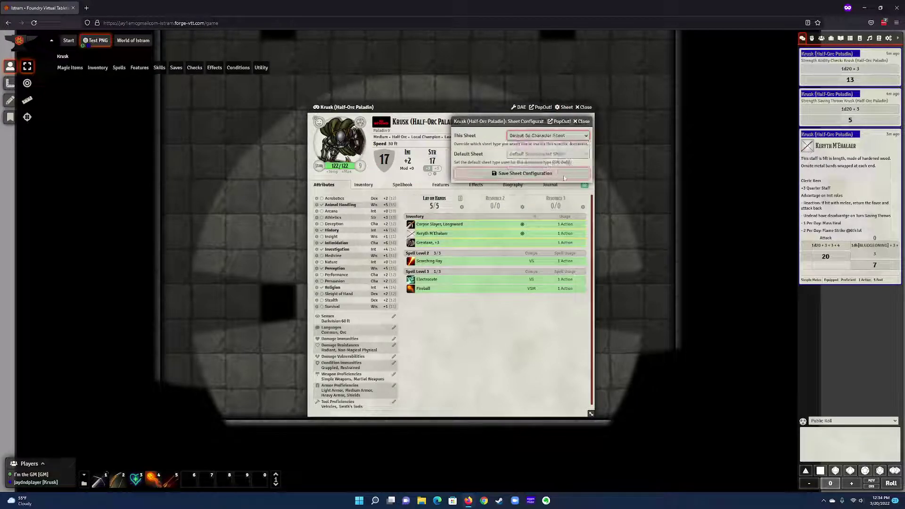
{"action": "left_click", "coordinate": [524, 173]}
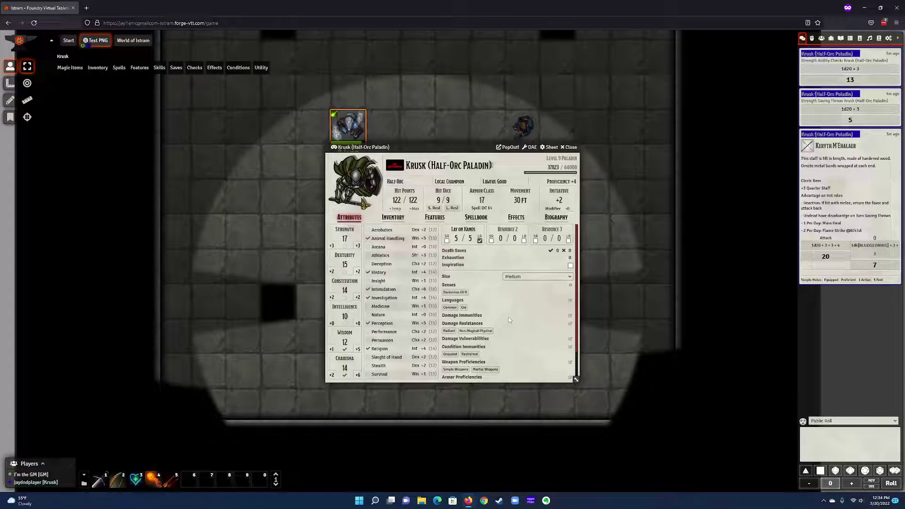
Switch to the GM's game window, open Riswynn's character sheet, examine the active and passive features, and close the sheet
{"action": "key", "text": "alt+Tab"}
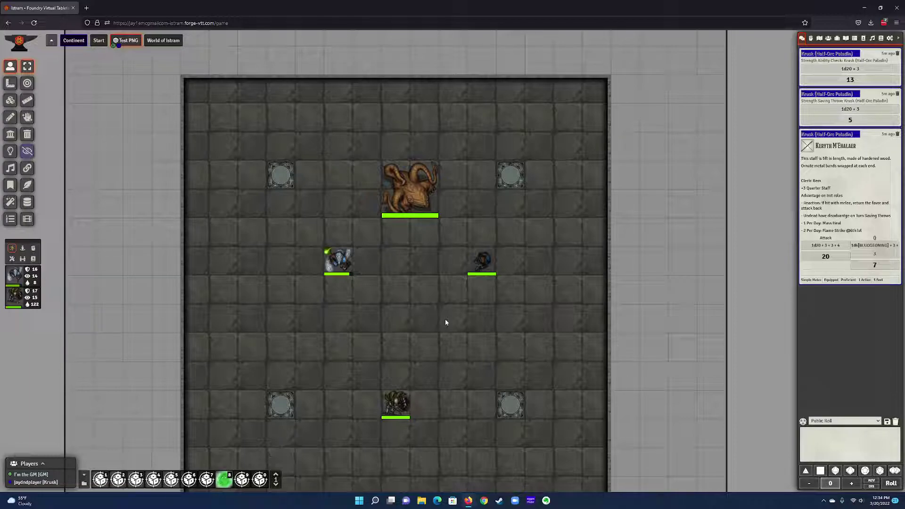
{"action": "double_click", "coordinate": [482, 261]}
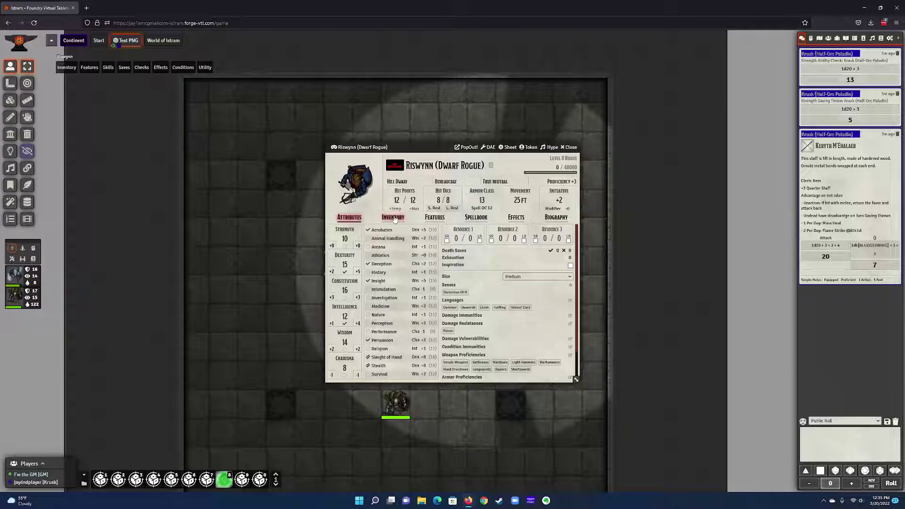
{"action": "left_click", "coordinate": [434, 218]}
{"action": "scroll", "coordinate": [436, 269], "scroll_direction": "down", "scroll_amount": 2}
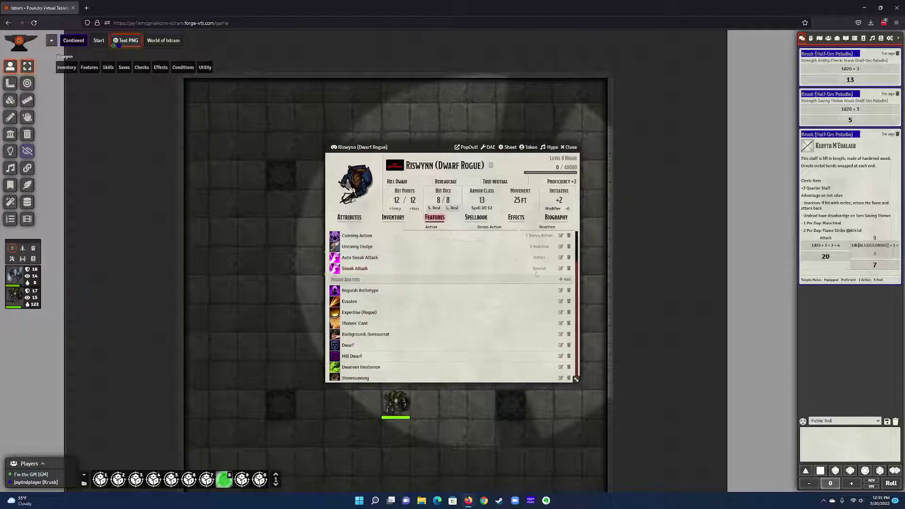
{"action": "scroll", "coordinate": [509, 297], "scroll_direction": "down", "scroll_amount": 1}
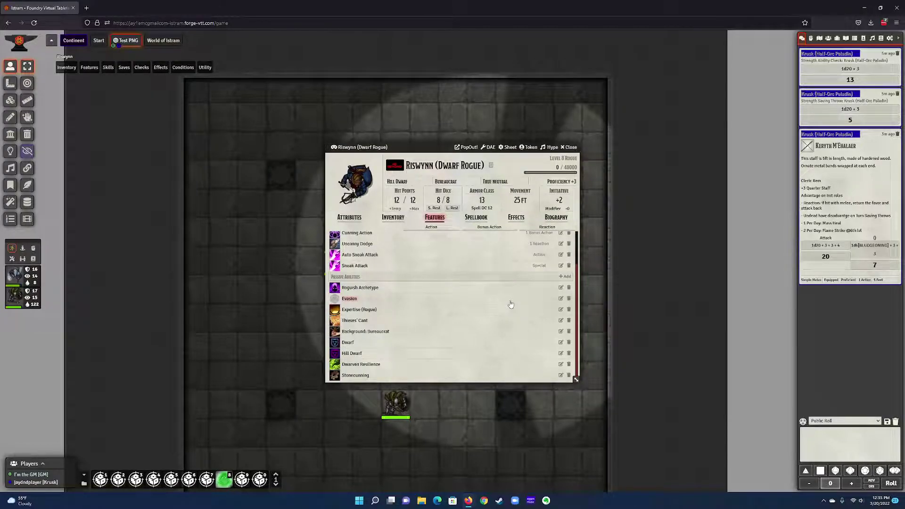
{"action": "scroll", "coordinate": [511, 304], "scroll_direction": "up", "scroll_amount": 1}
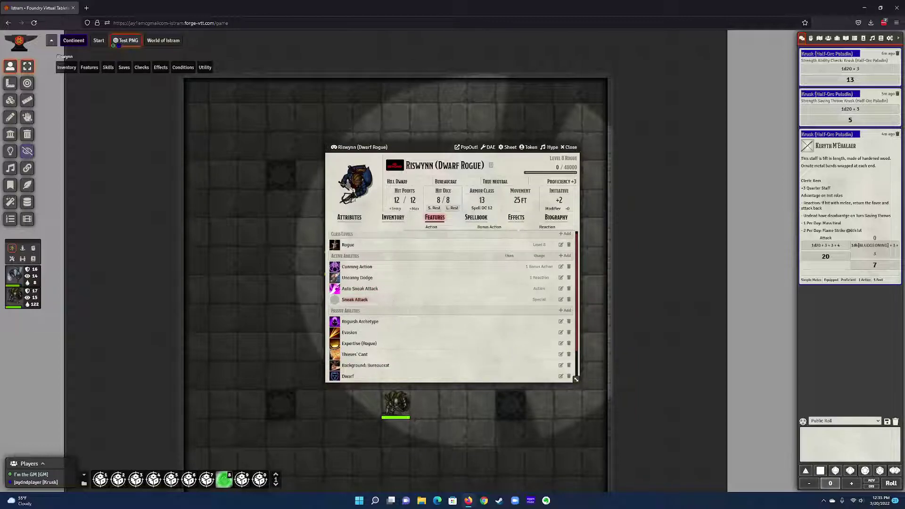
{"action": "left_click", "coordinate": [570, 147]}
{"action": "left_click", "coordinate": [451, 267]}
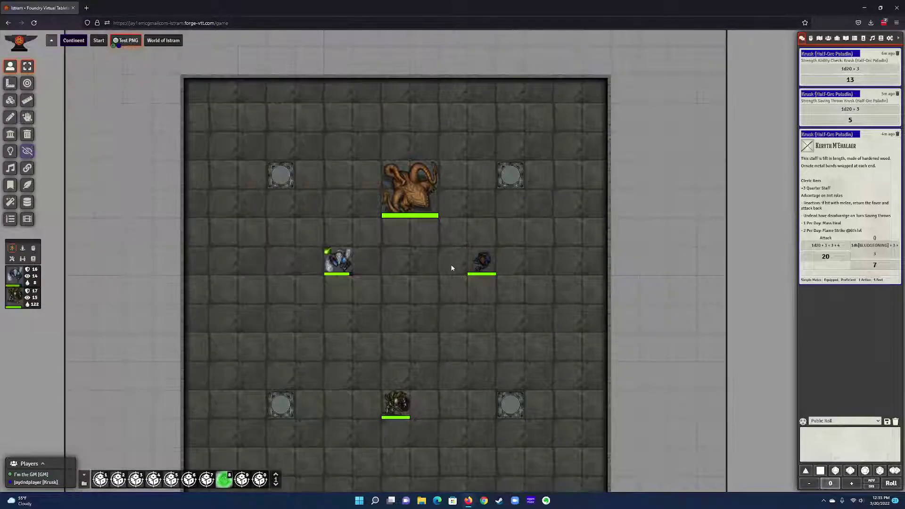
Target the large tentacled creature's token and select Riswynn's token
{"action": "right_click", "coordinate": [411, 198]}
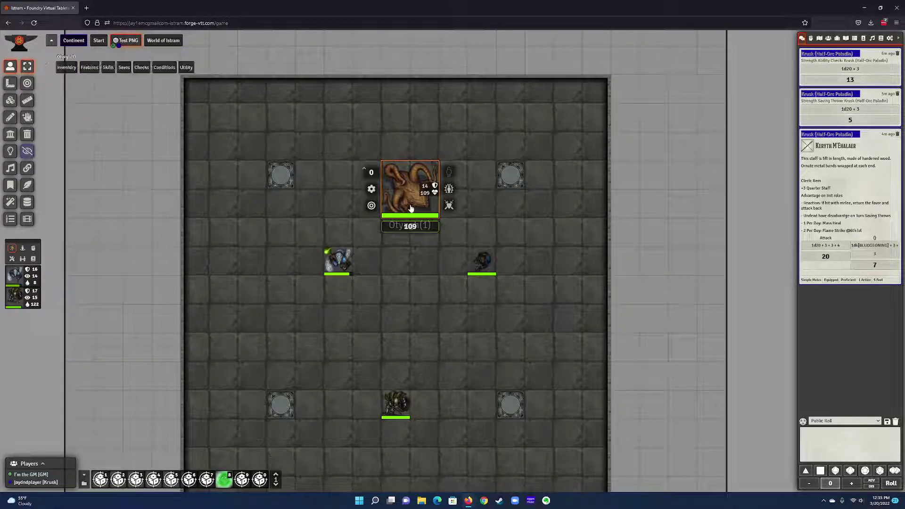
{"action": "left_click", "coordinate": [373, 206]}
{"action": "left_click", "coordinate": [482, 260]}
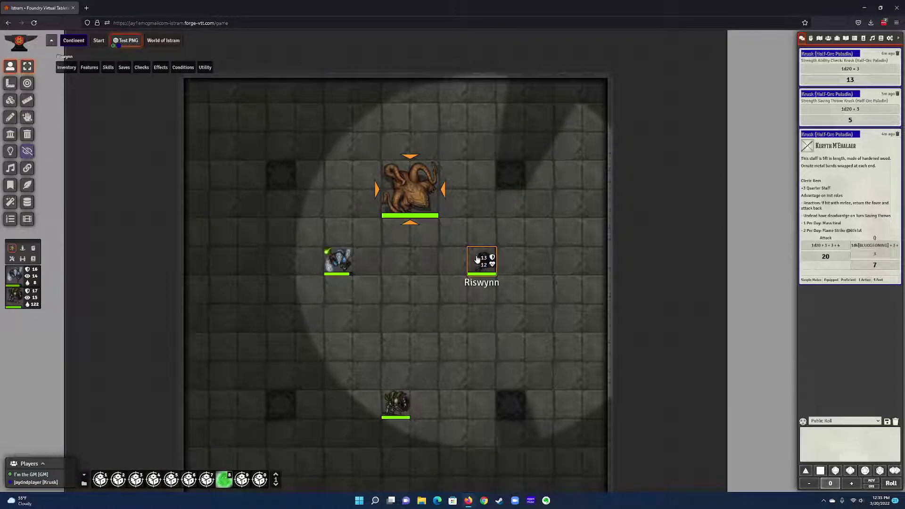
Attack the targeted Otyugh with Riswynn's Shortbow
{"action": "mouse_move", "coordinate": [67, 67]}
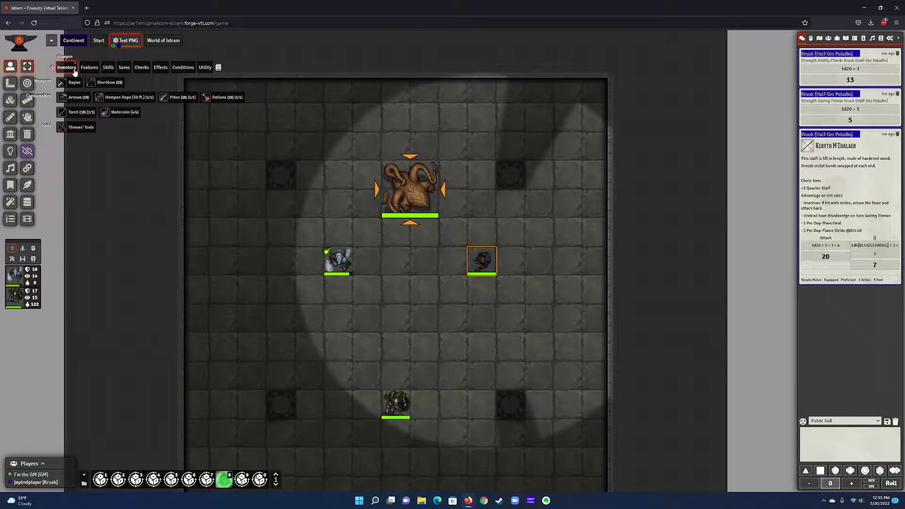
{"action": "left_click", "coordinate": [103, 83]}
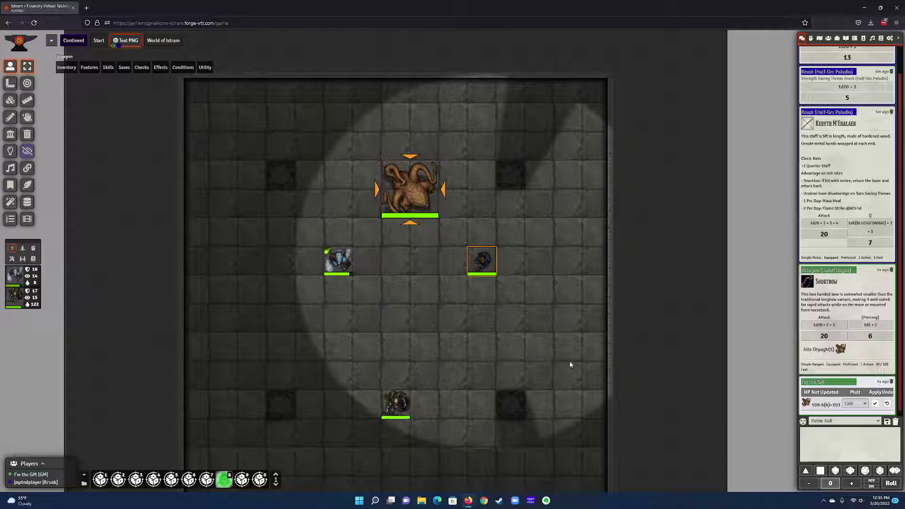
Apply the Paralyzed condition to the Otyugh from the convenient effects list and close the list
{"action": "left_click", "coordinate": [392, 216]}
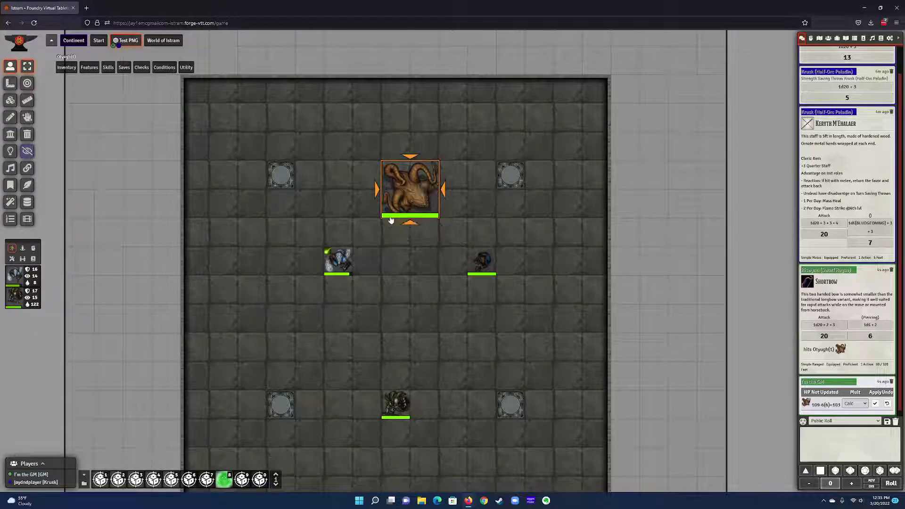
{"action": "left_click", "coordinate": [27, 118]}
{"action": "scroll", "coordinate": [98, 225], "scroll_direction": "down", "scroll_amount": 1}
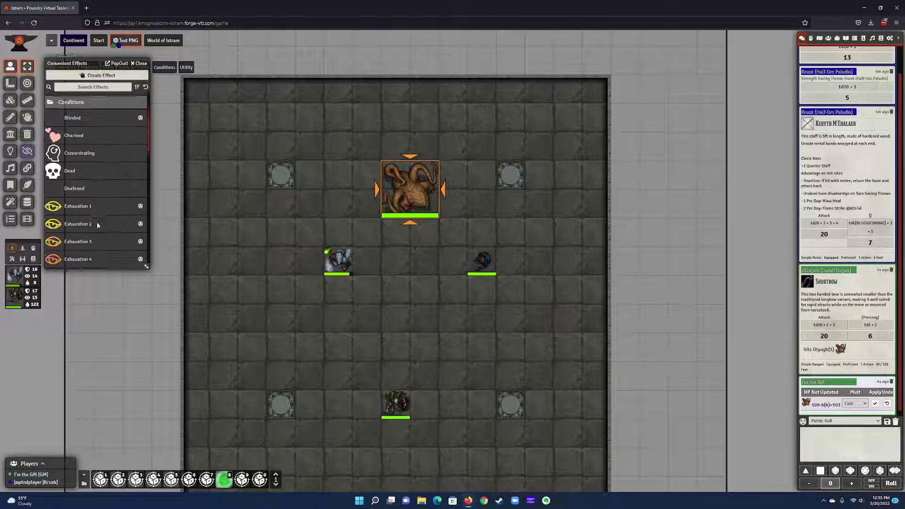
{"action": "scroll", "coordinate": [98, 222], "scroll_direction": "down", "scroll_amount": 3}
{"action": "left_click", "coordinate": [78, 194]}
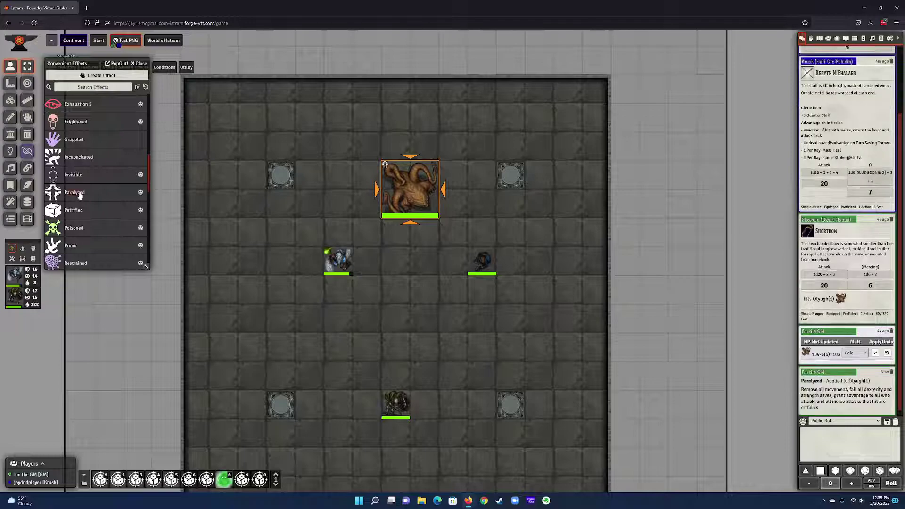
{"action": "left_click", "coordinate": [140, 63]}
Attack the paralyzed Otyugh with Riswynn's Shortbow and inspect the individual Sneak Attack dice in the chat card
{"action": "left_click", "coordinate": [486, 272]}
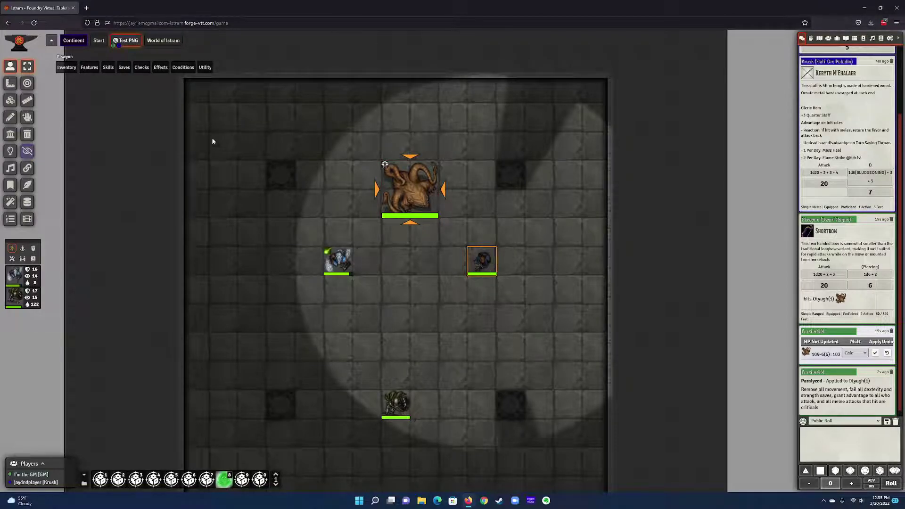
{"action": "left_click", "coordinate": [99, 97]}
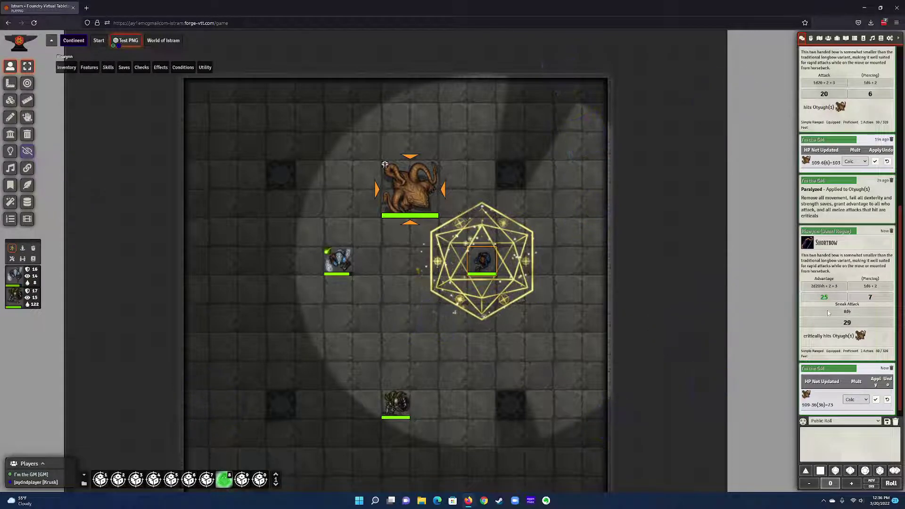
{"action": "left_click", "coordinate": [853, 314]}
{"action": "mouse_move", "coordinate": [866, 339]}
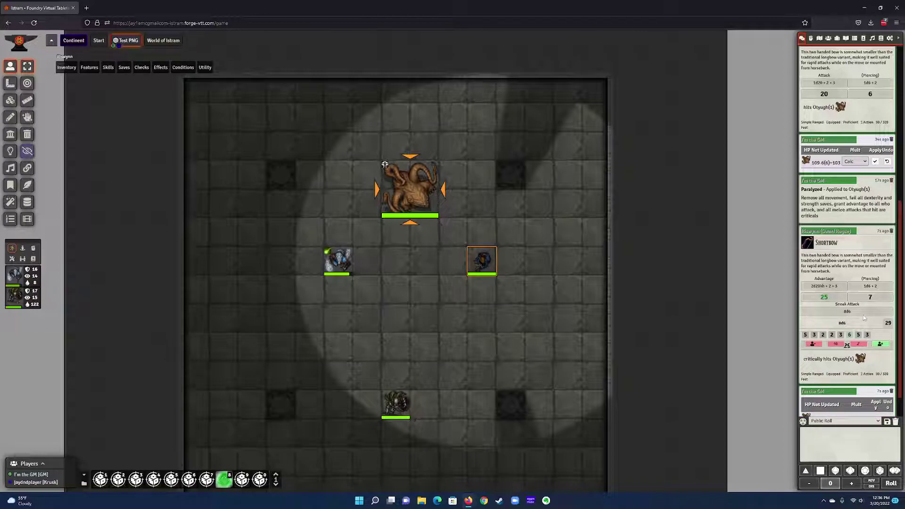
{"action": "left_click", "coordinate": [864, 319]}
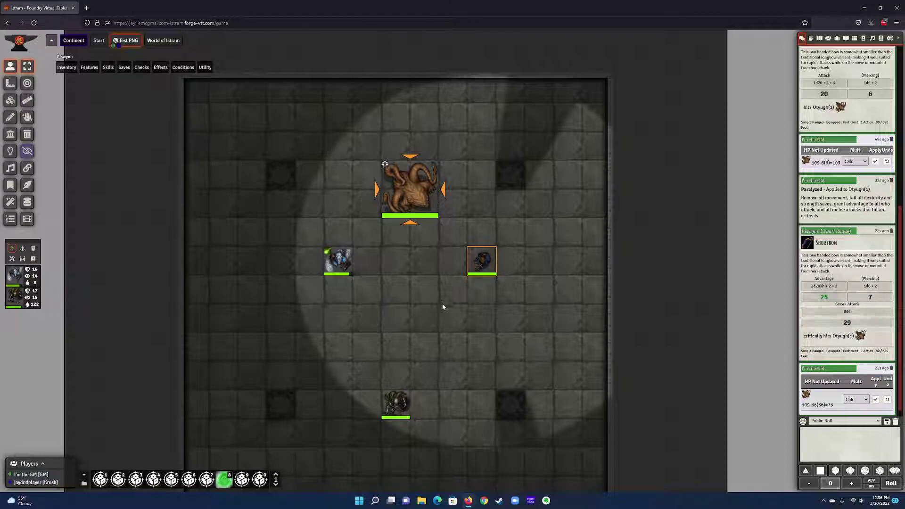
Remove the Paralyzed effect from the Otyugh
{"action": "left_click", "coordinate": [409, 211]}
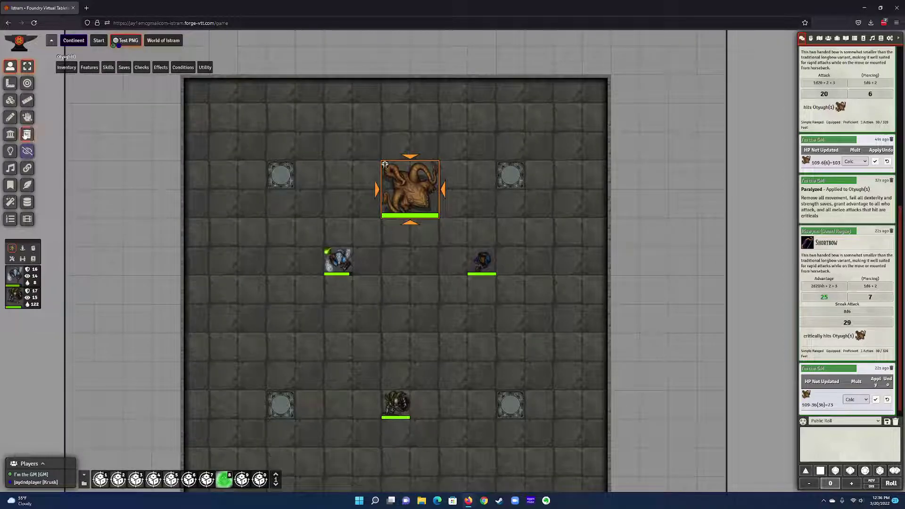
{"action": "left_click", "coordinate": [26, 135]}
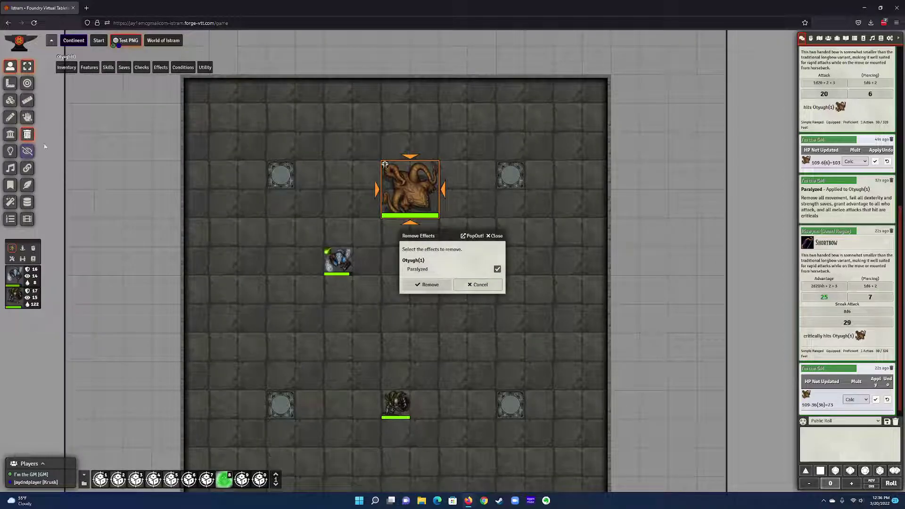
{"action": "left_click", "coordinate": [433, 284]}
Move the blue ally token directly below the Otyugh and make two Shortbow attacks with Riswynn
{"action": "left_click_drag", "start_coordinate": [332, 261], "coordinate": [390, 239]}
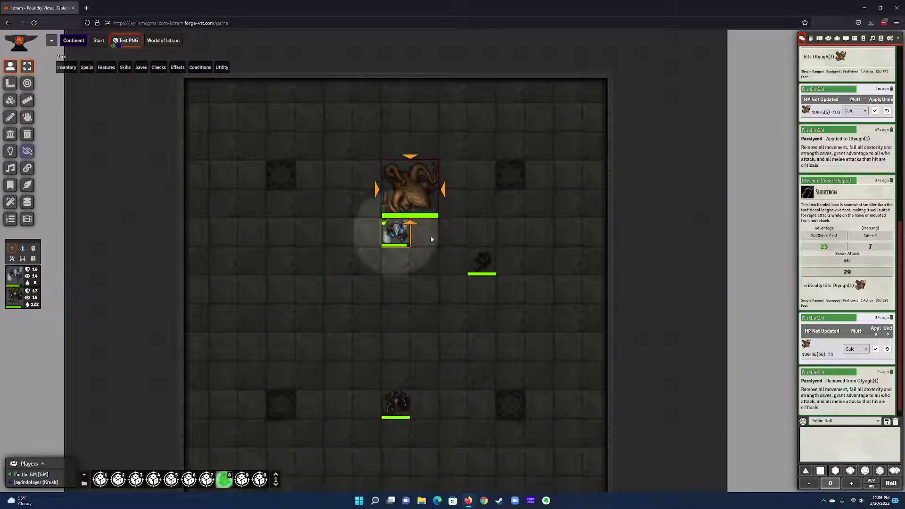
{"action": "left_click", "coordinate": [480, 274]}
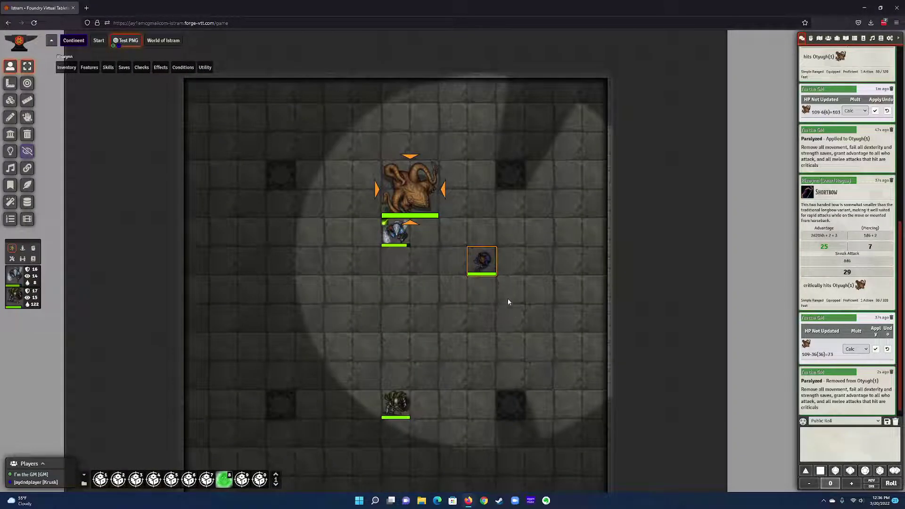
{"action": "mouse_move", "coordinate": [66, 69]}
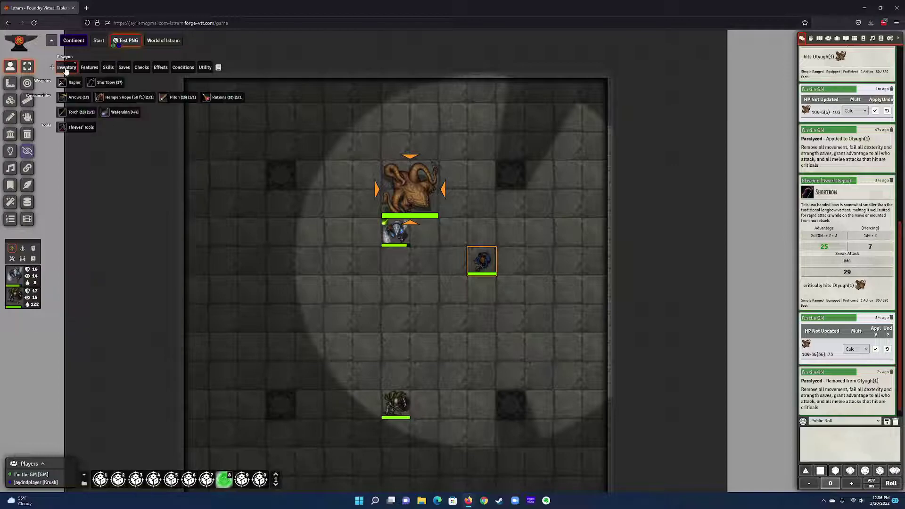
{"action": "left_click", "coordinate": [104, 83]}
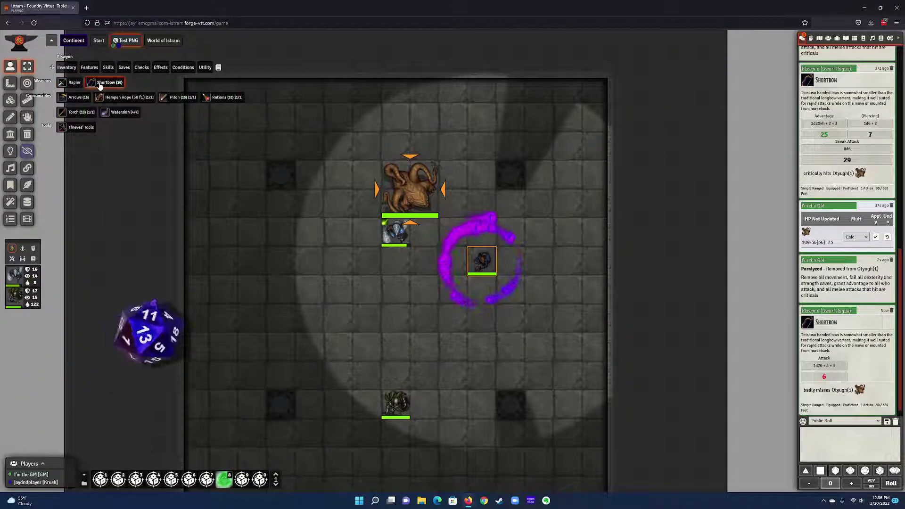
{"action": "left_click", "coordinate": [104, 83]}
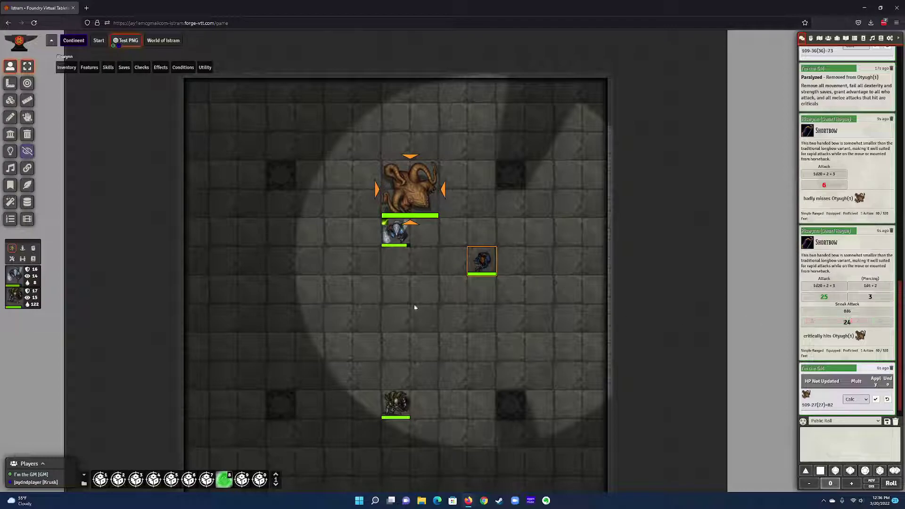
Move the blue ally token one square down, away from the Otyugh, and clear the Otyugh's target marker
{"action": "left_click_drag", "start_coordinate": [388, 245], "coordinate": [387, 274]}
{"action": "left_click", "coordinate": [447, 253]}
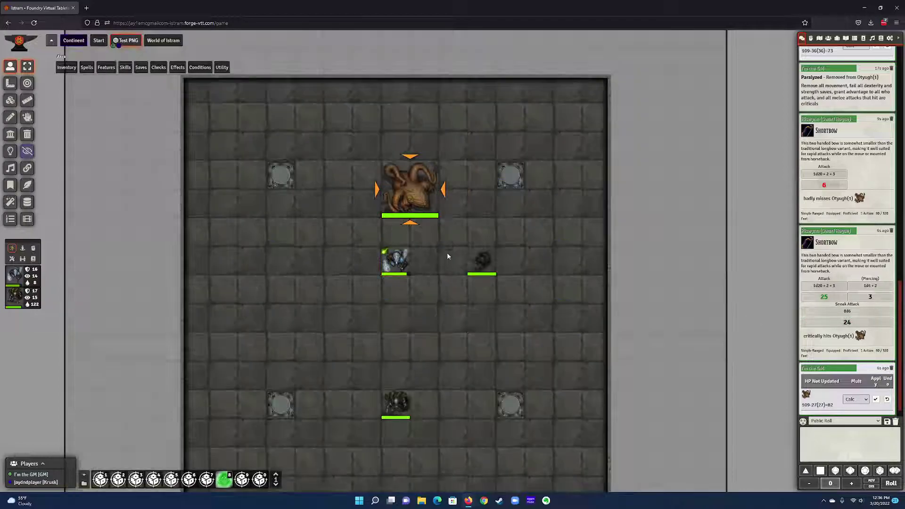
{"action": "right_click", "coordinate": [408, 202]}
{"action": "left_click", "coordinate": [544, 323]}
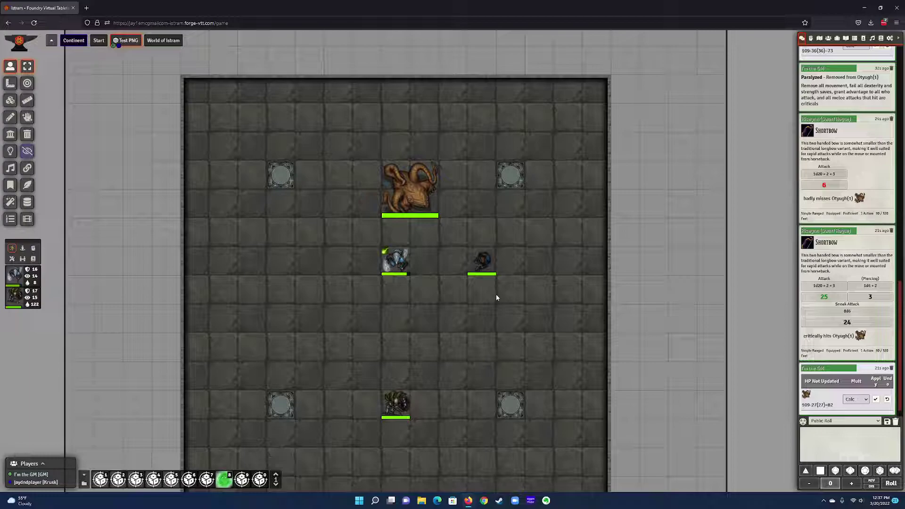
Walk Riswynn's token up past the Otyugh and back to its starting square, and deselect it
{"action": "left_click", "coordinate": [483, 269]}
{"action": "key", "text": "Left"}
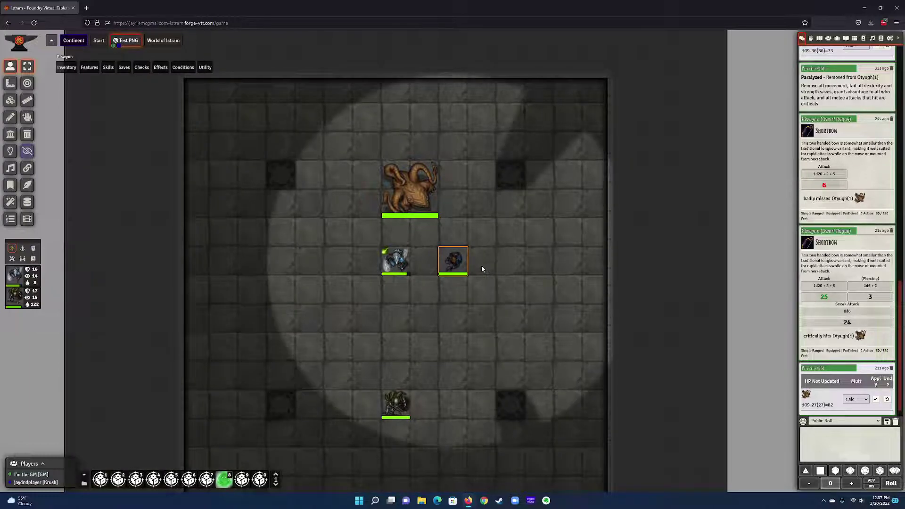
{"action": "key", "text": "Up"}
{"action": "key", "text": "Right"}
{"action": "key", "text": "Up"}
{"action": "key", "text": "Up"}
{"action": "key", "text": "Up"}
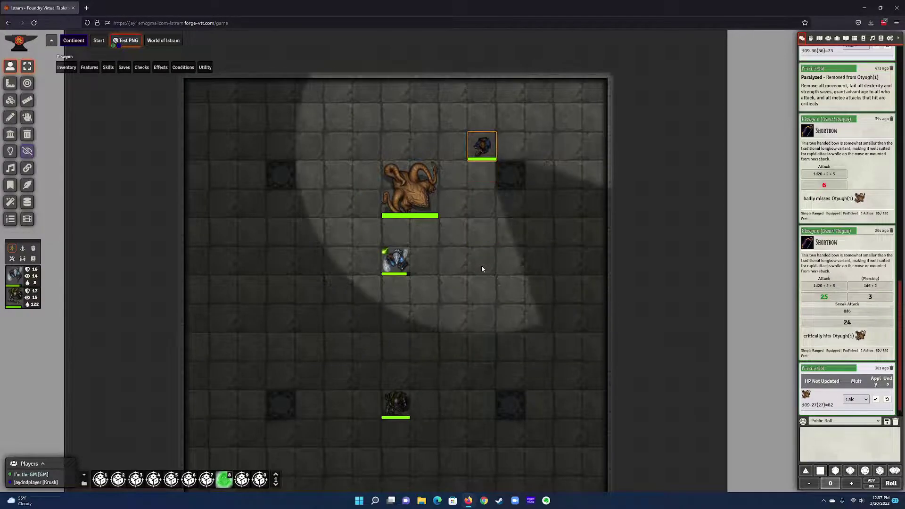
{"action": "key", "text": "Down"}
{"action": "key", "text": "Down"}
{"action": "key", "text": "Down"}
{"action": "key", "text": "Down"}
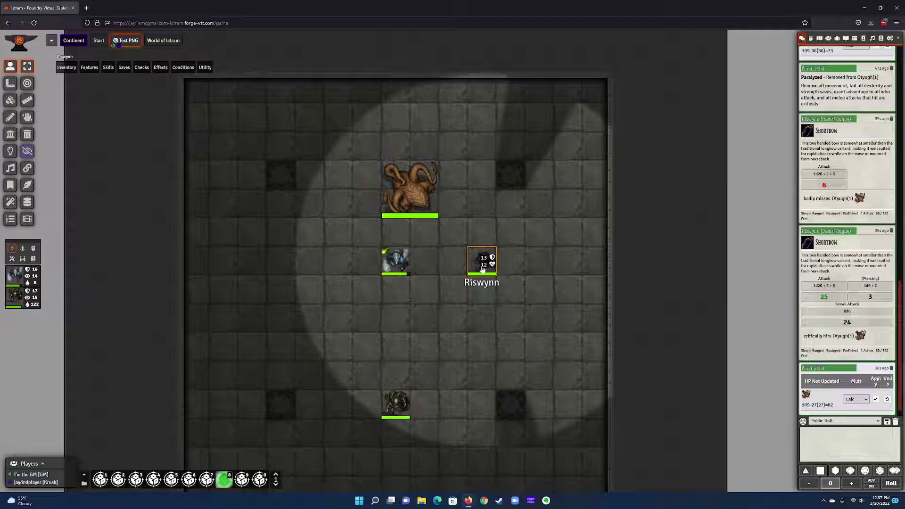
{"action": "left_click", "coordinate": [477, 307]}
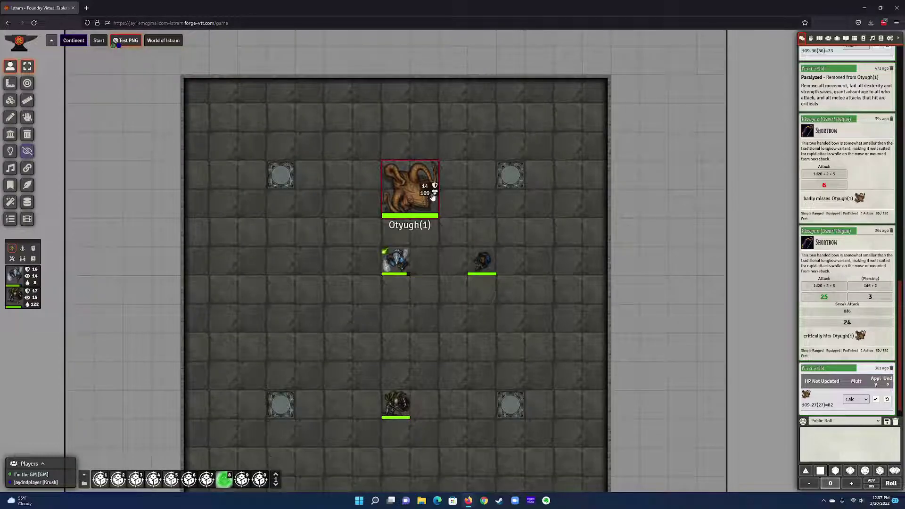